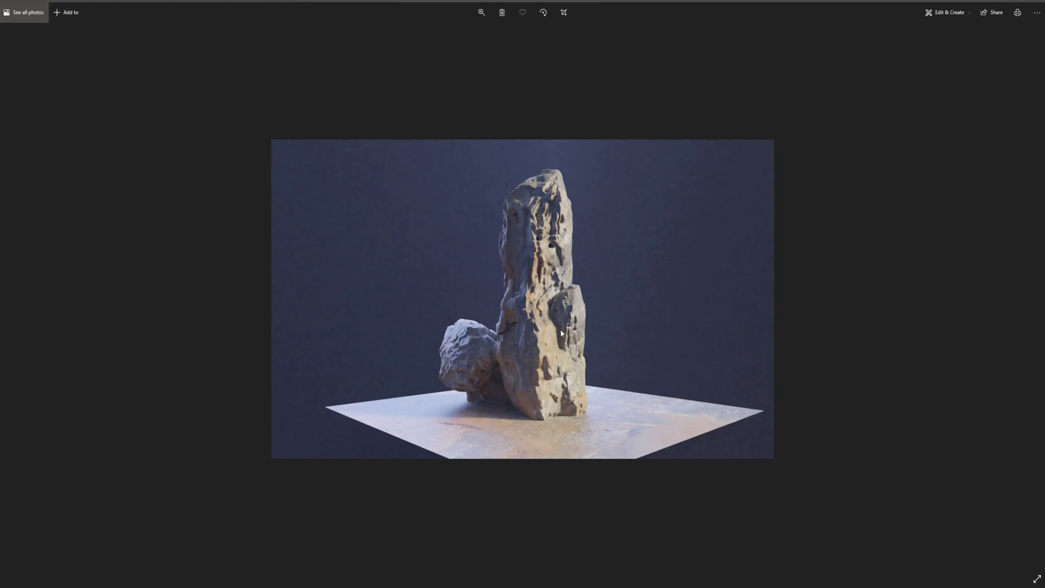
Step: Compare the two rock renders, with and without the ambient occlusion effect, including AO-rock.png
key(Right)
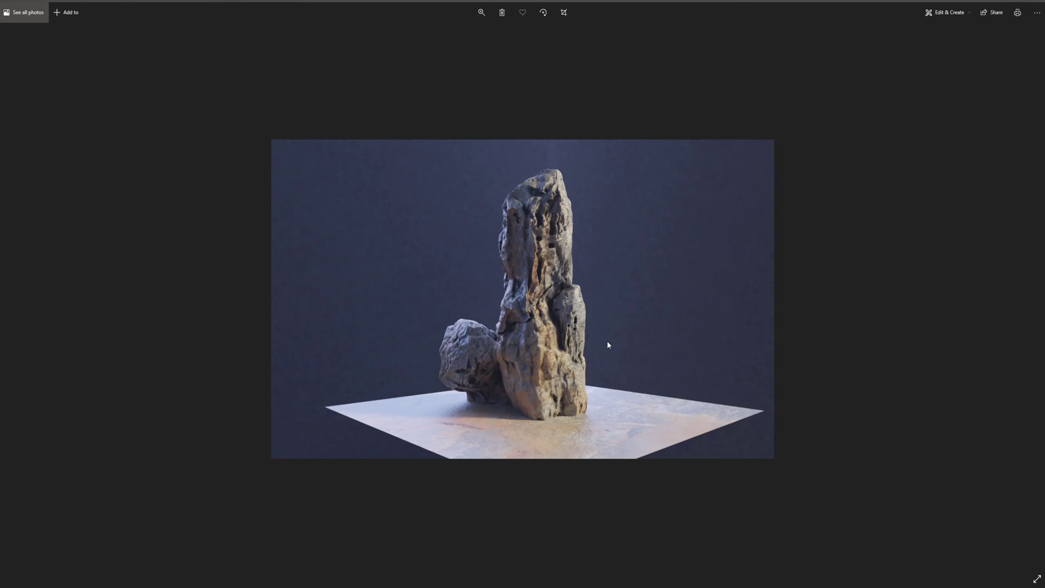
key(Left)
key(Left)
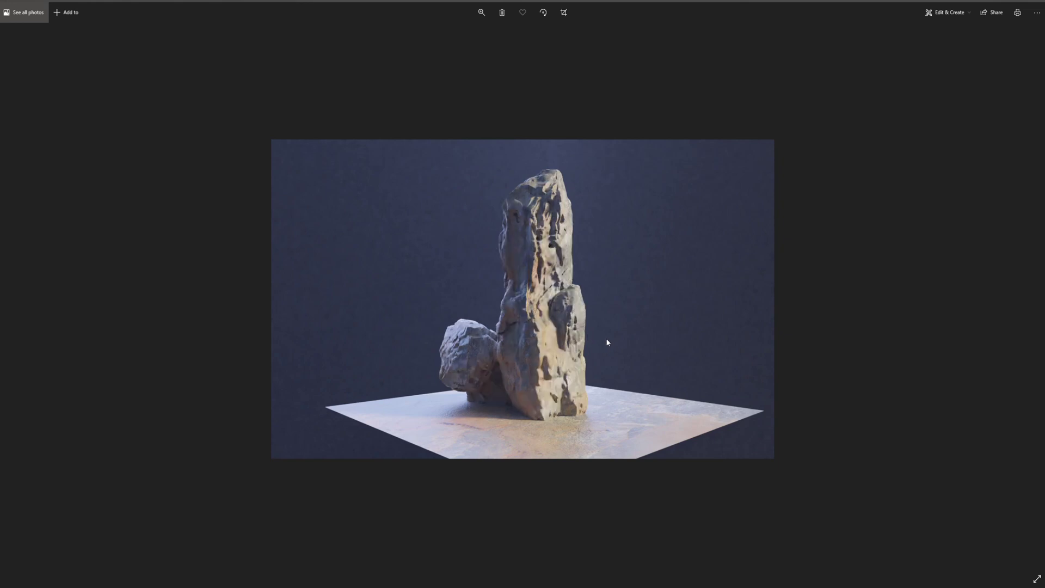
key(Right)
key(Left)
key(Right)
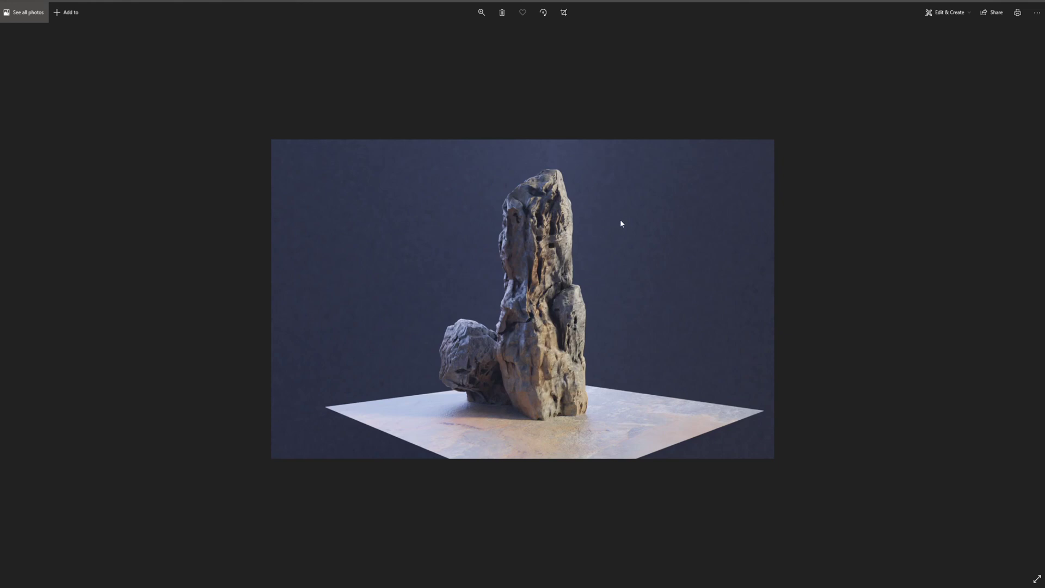
mouse_move(384, 584)
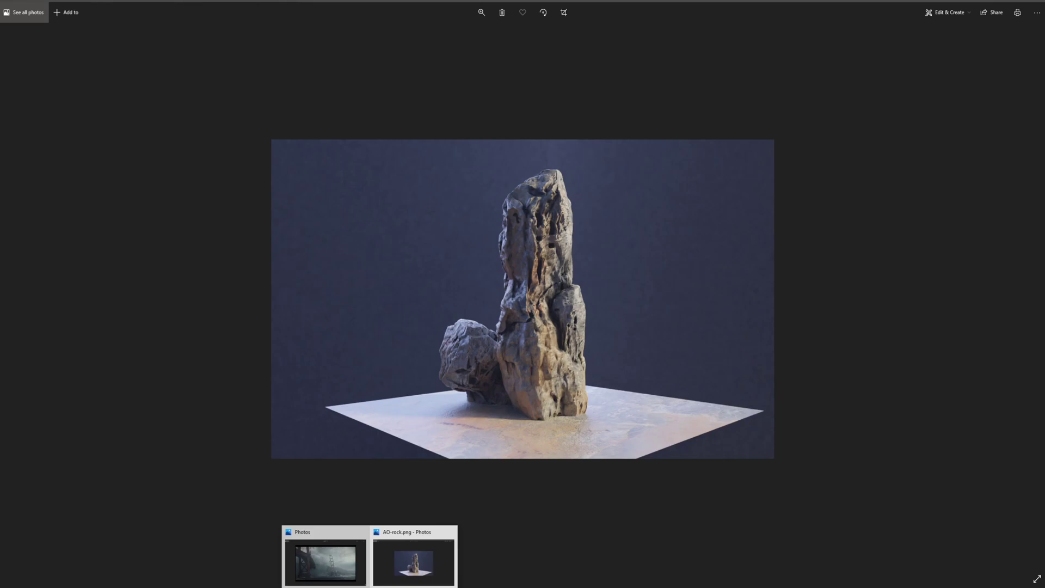
click(393, 547)
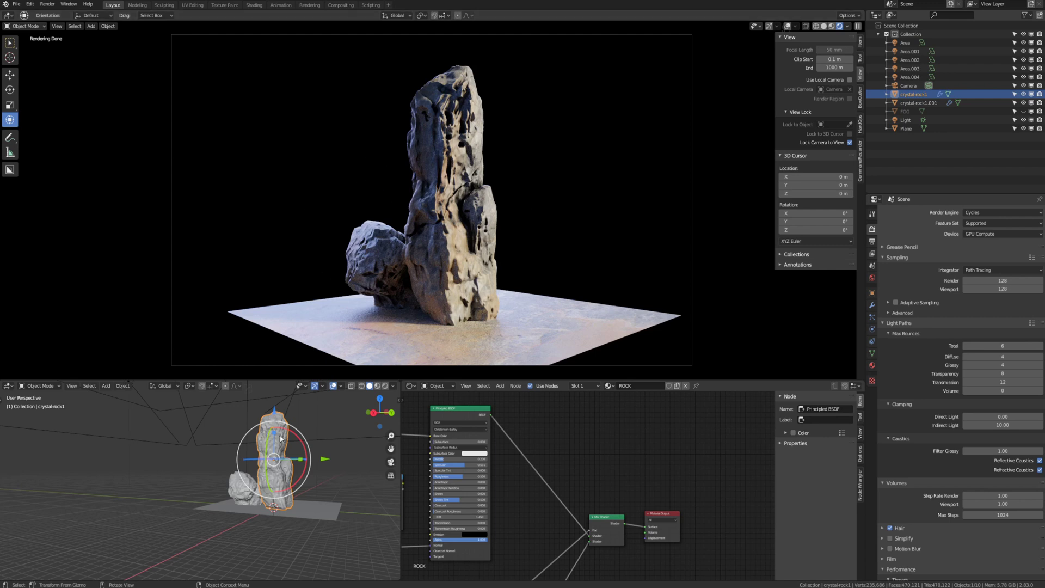
Step: Enlarge the shader editor area by shrinking the small 3D viewport and the rendered camera view
middle_drag(276, 507, 306, 476)
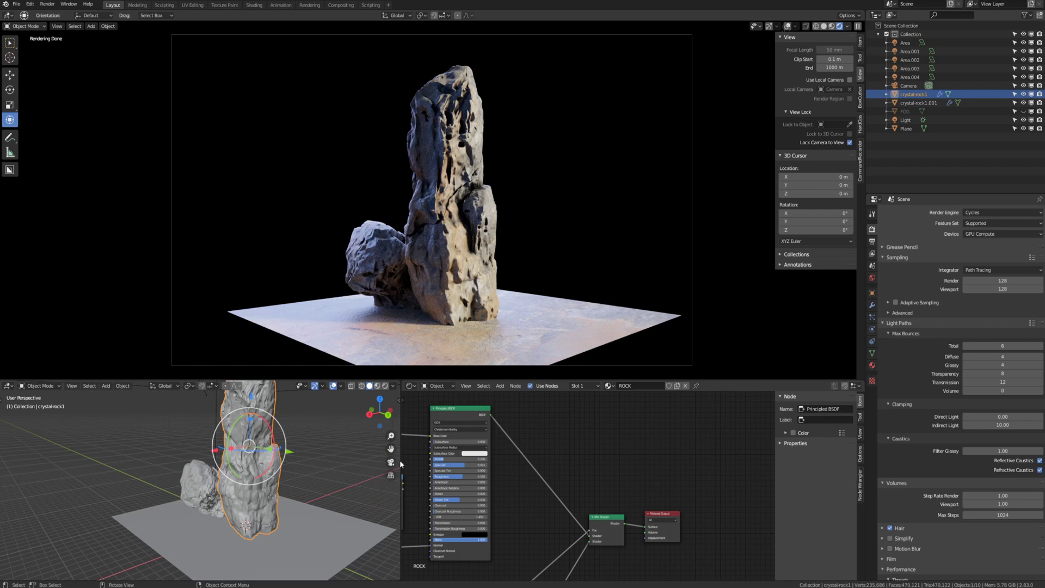
drag(401, 461, 237, 461)
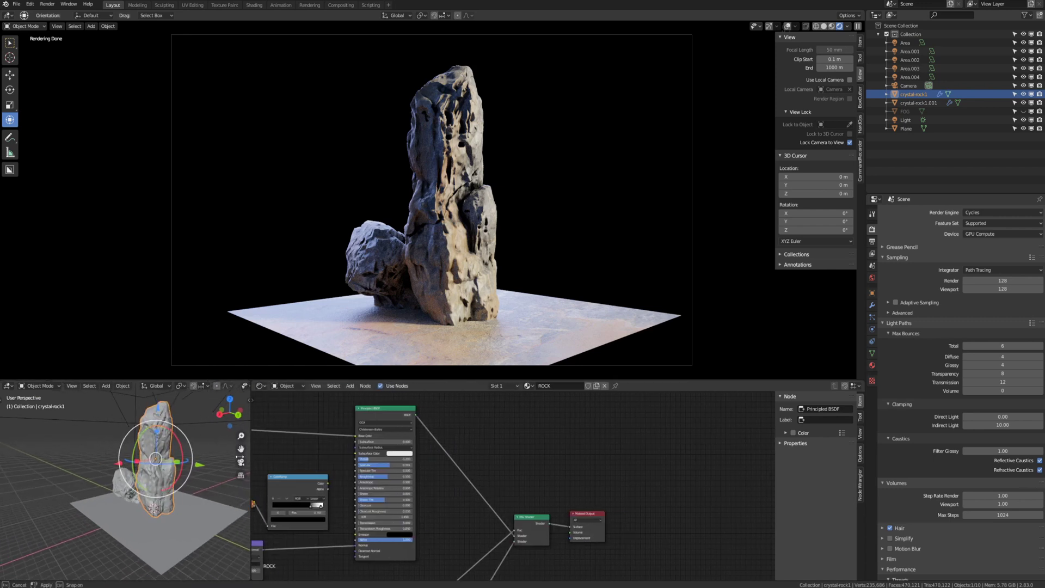
drag(446, 379, 447, 363)
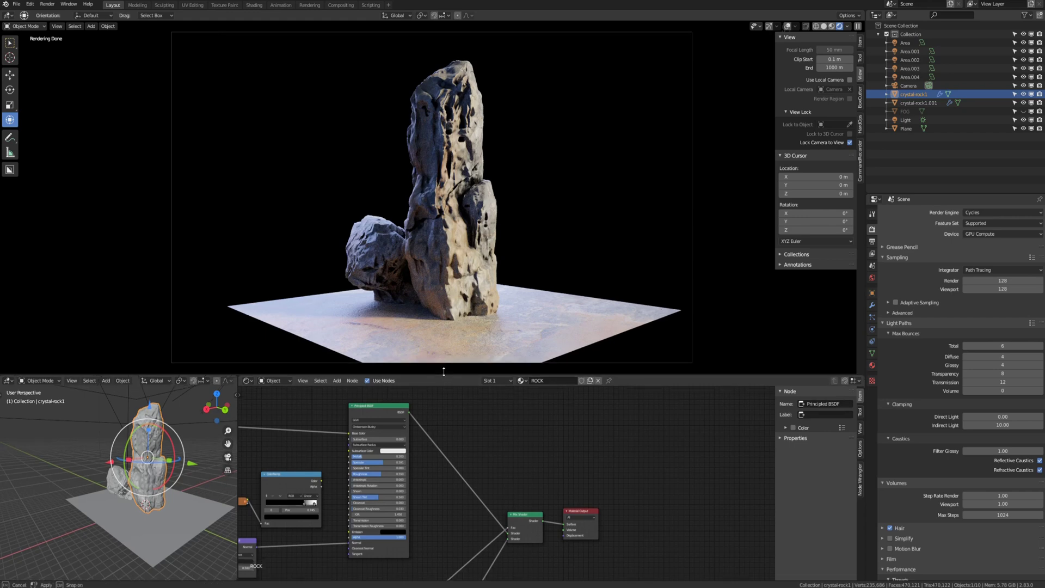
Step: Examine the ROCK material's main Principled BSDF and the image texture nodes feeding it
middle_drag(474, 439, 626, 408)
scroll(593, 430, down, 4)
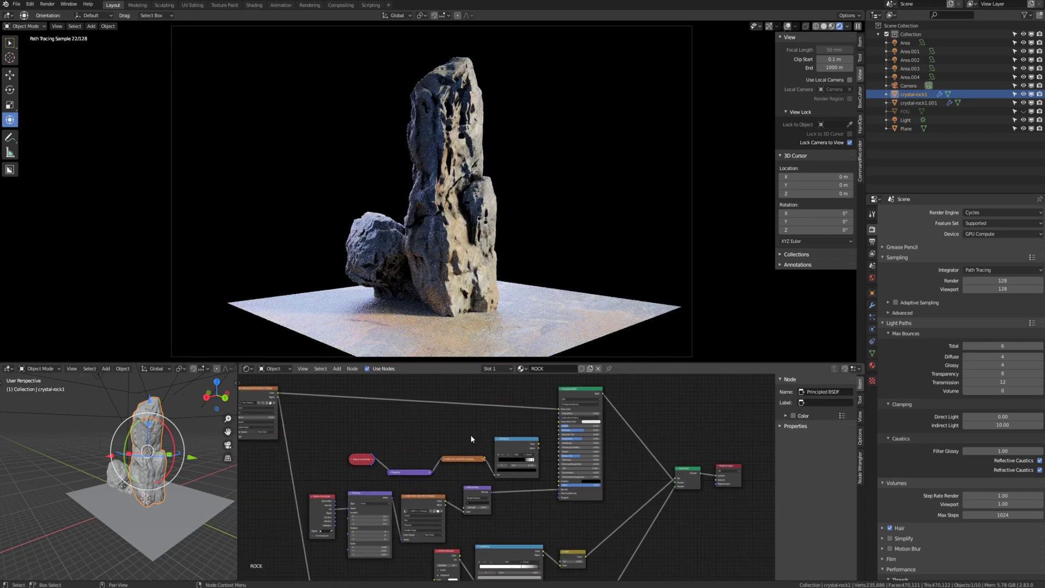
middle_drag(400, 425, 437, 449)
scroll(509, 425, down, 3)
scroll(468, 429, up, 2)
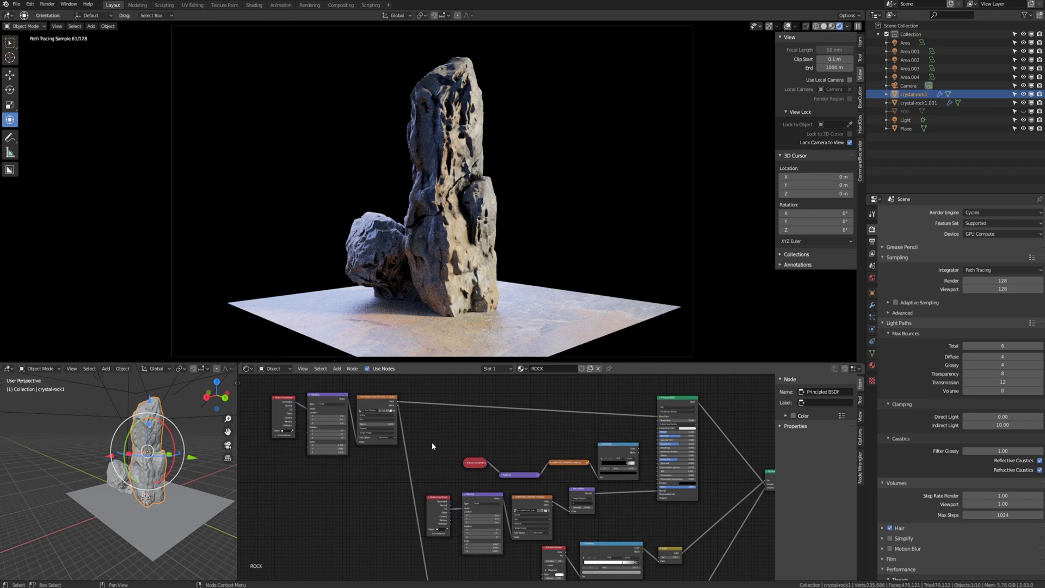
middle_drag(635, 437, 479, 444)
scroll(524, 407, up, 4)
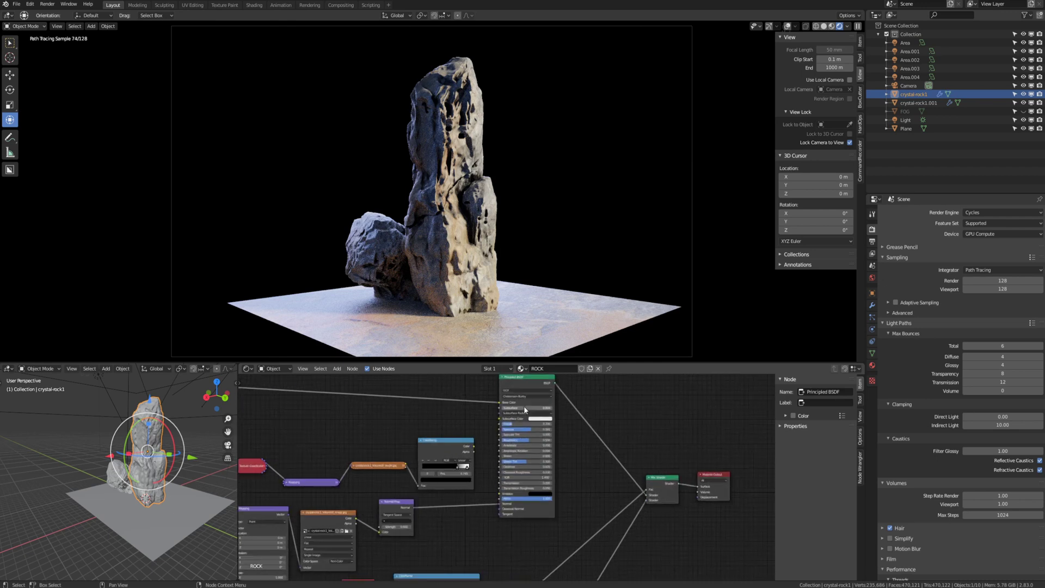
middle_drag(524, 409, 506, 484)
scroll(506, 481, up, 2)
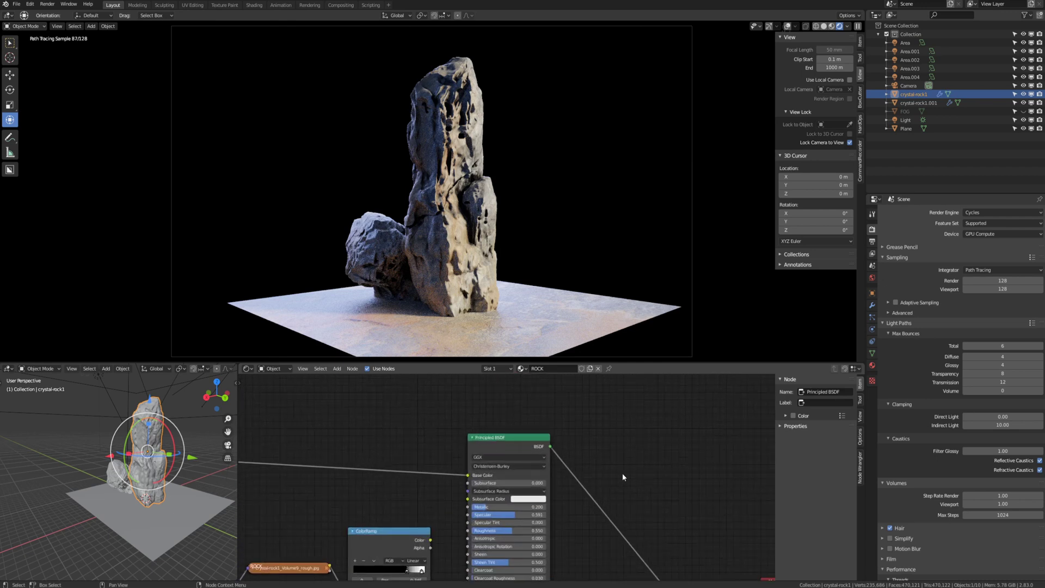
Step: Inspect the second shader branch of the ROCK material, including its Bright/Contrast and Hue Saturation Value nodes
scroll(622, 472, down, 4)
middle_drag(524, 536, 507, 429)
scroll(503, 424, down, 2)
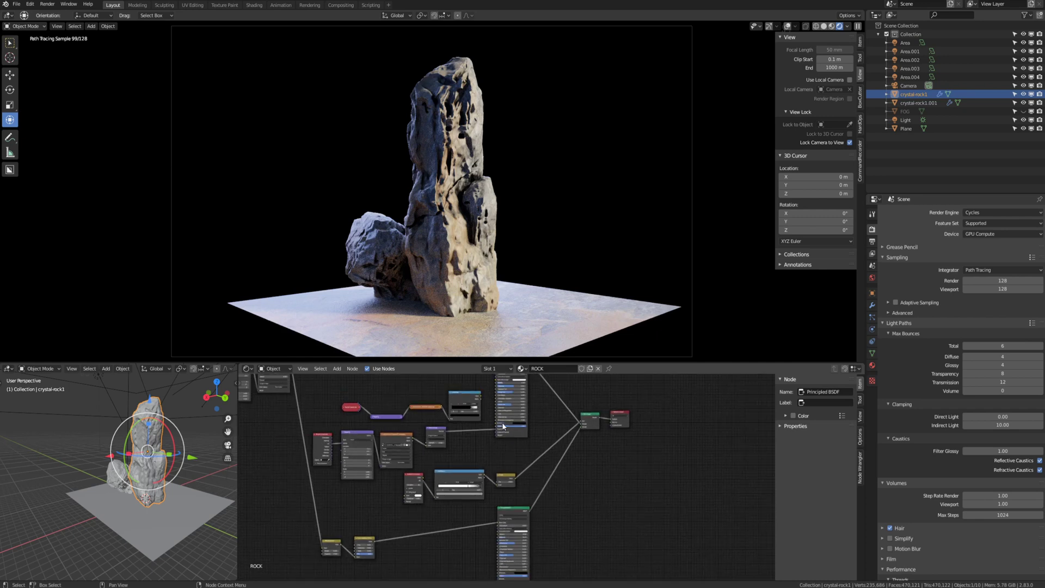
middle_drag(475, 460, 471, 493)
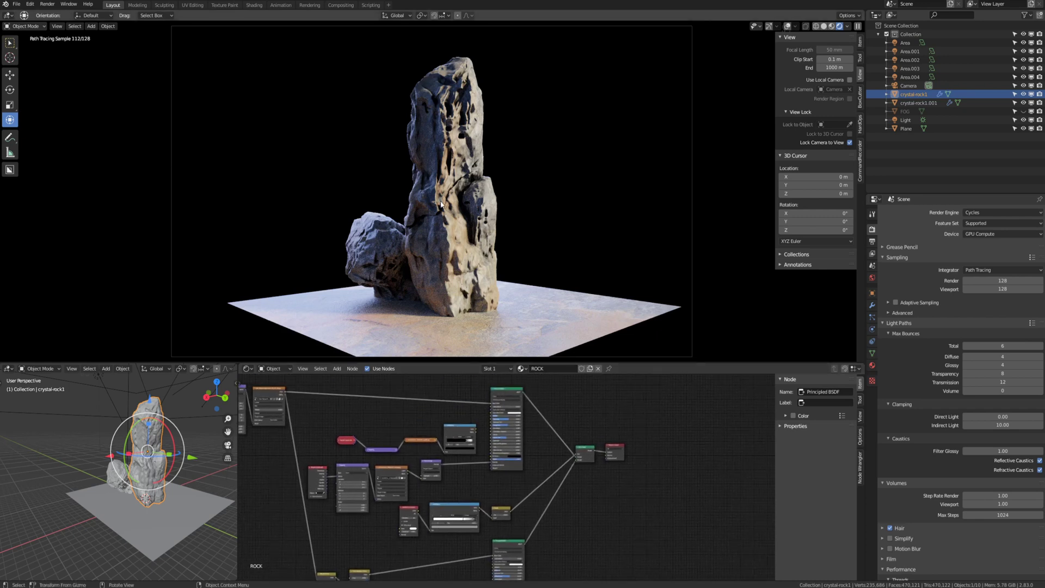
middle_drag(517, 533, 559, 509)
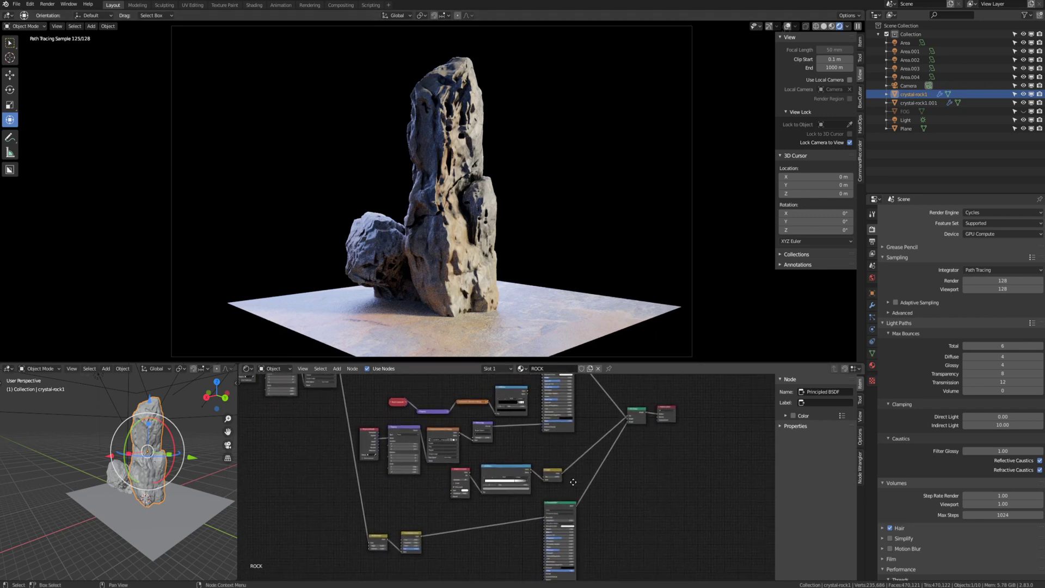
scroll(364, 541, up, 5)
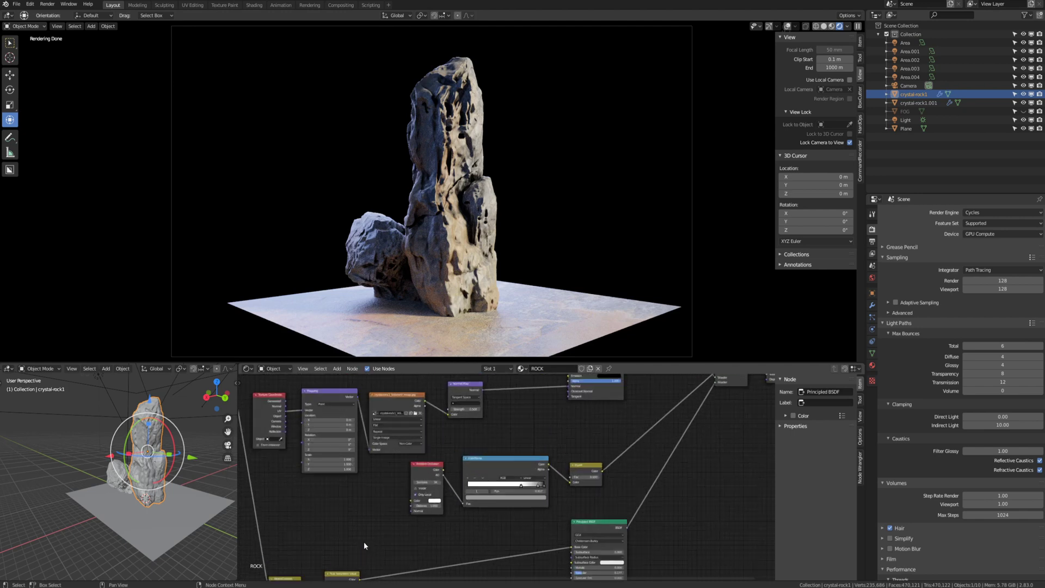
scroll(429, 512, up, 3)
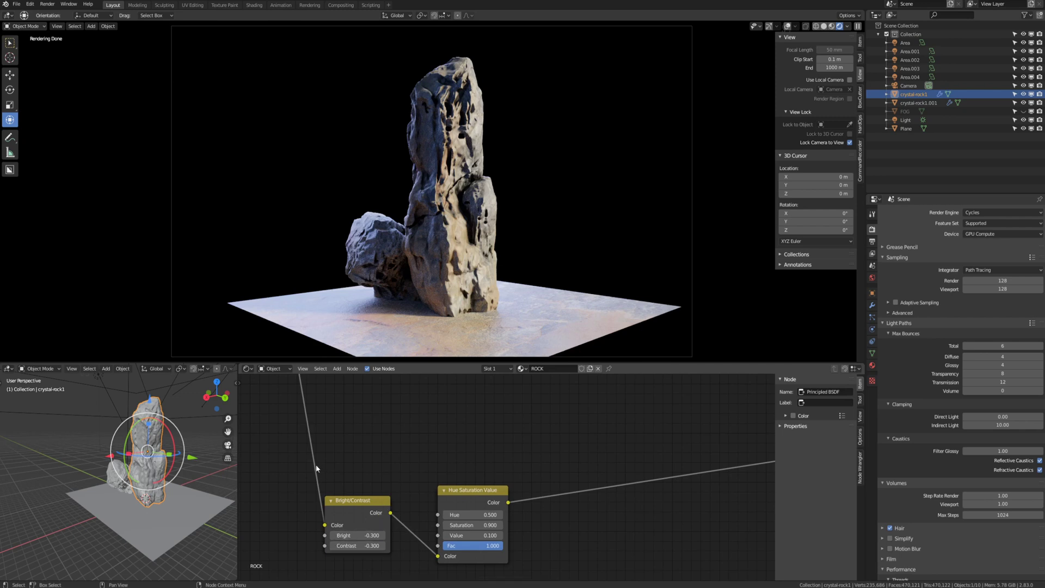
scroll(321, 462, down, 2)
scroll(326, 457, down, 4)
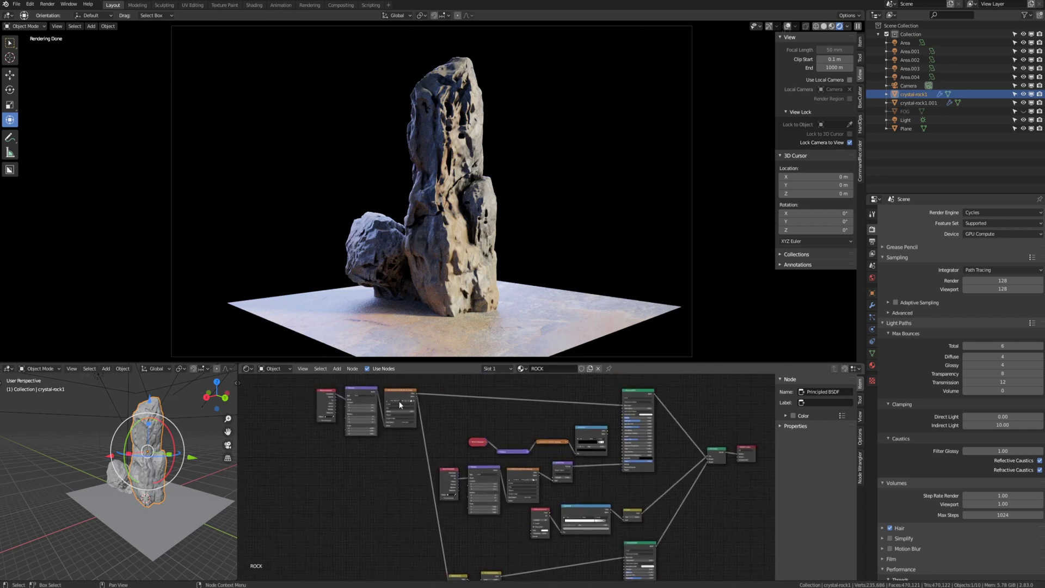
Step: Trace the base color image texture's links to both Principled BSDF shaders in the node tree
scroll(399, 405, up, 4)
middle_drag(334, 439, 370, 491)
scroll(368, 466, up, 4)
scroll(385, 500, down, 8)
scroll(400, 421, down, 1)
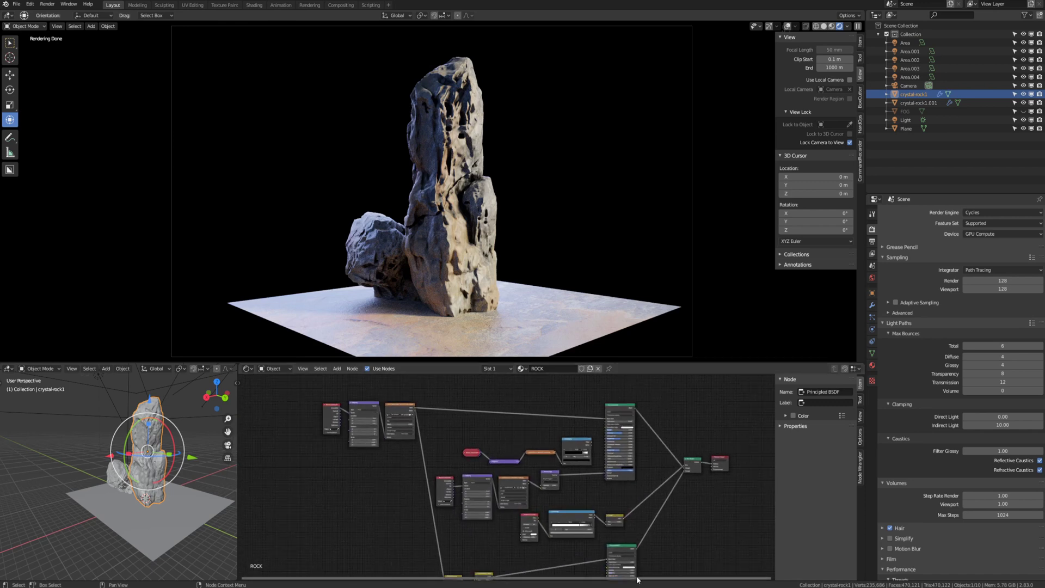
scroll(484, 451, up, 2)
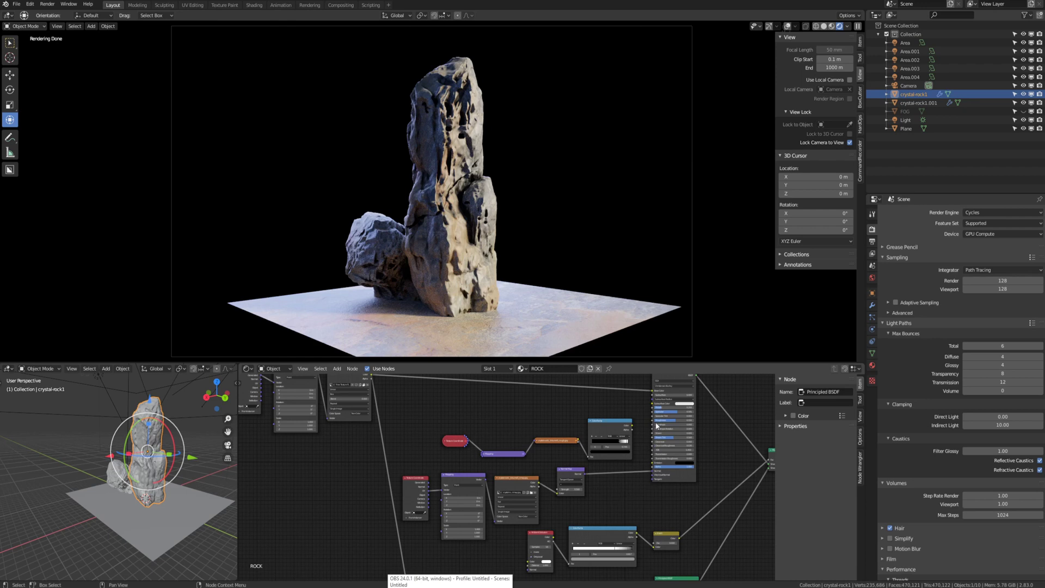
scroll(647, 423, down, 3)
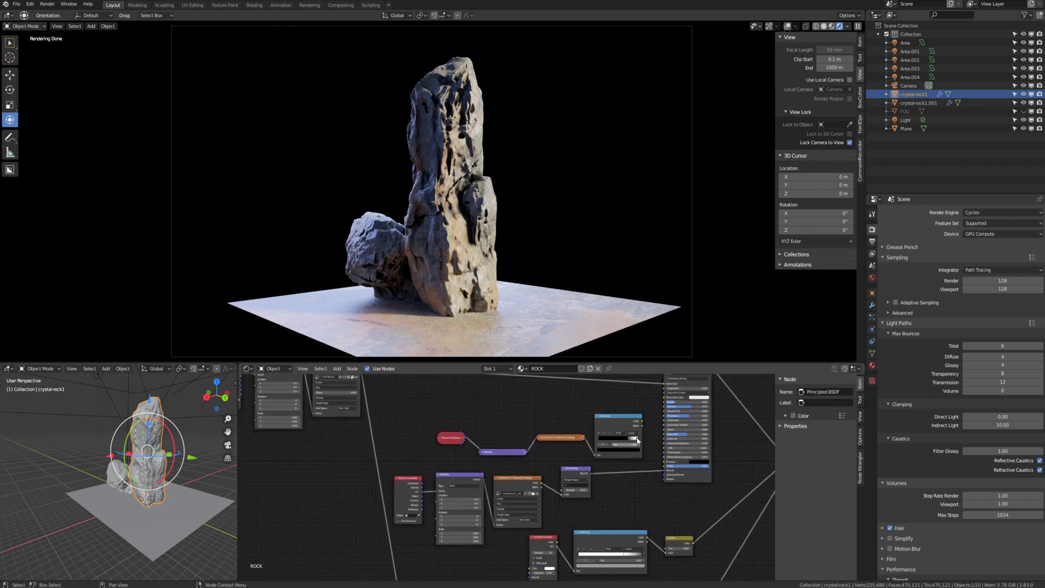
middle_drag(623, 493, 597, 440)
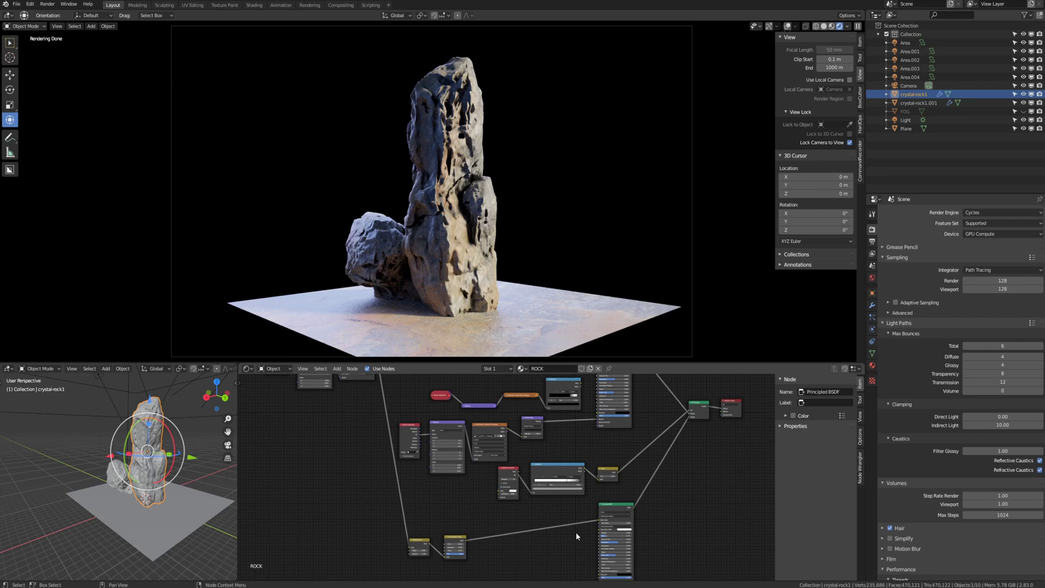
scroll(566, 522, up, 4)
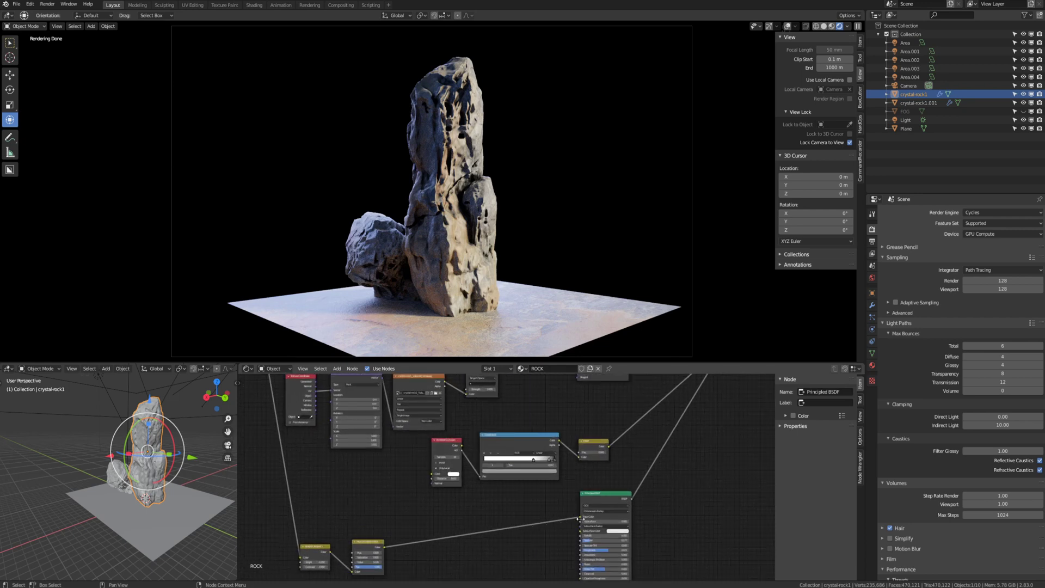
scroll(579, 518, up, 2)
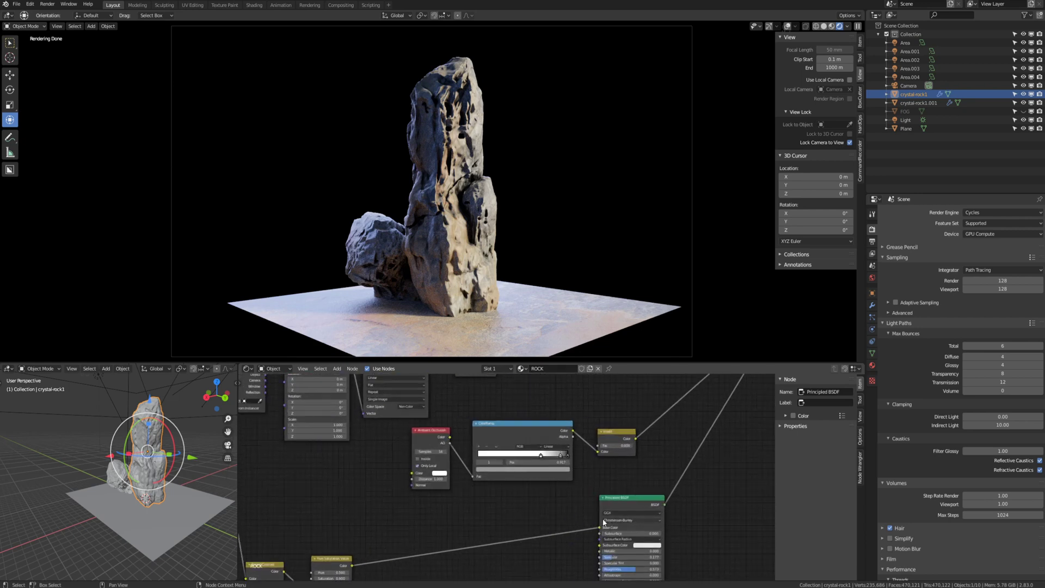
scroll(541, 530, down, 2)
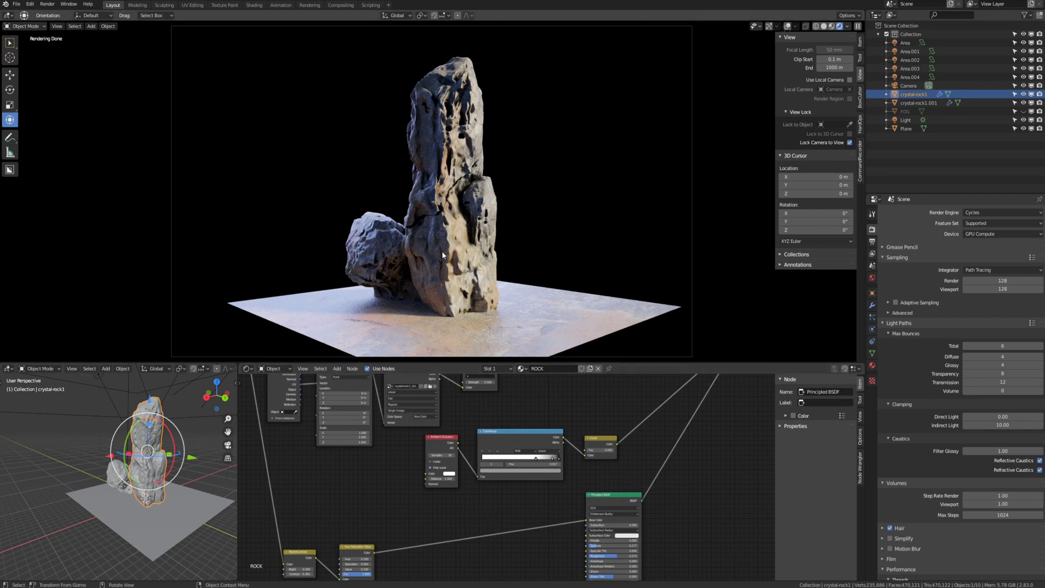
Step: Examine the Mix Shader's inputs and the Ambient Occlusion, ColorRamp and Invert nodes driving its factor
middle_drag(695, 415, 547, 503)
scroll(546, 503, down, 1)
scroll(581, 438, up, 5)
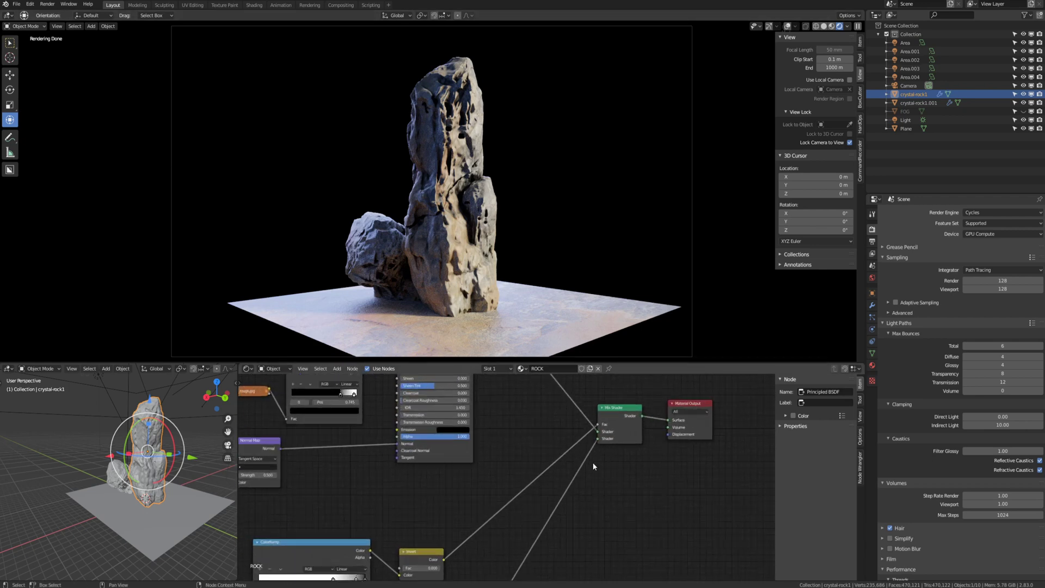
scroll(545, 484, down, 2)
middle_drag(363, 531, 575, 456)
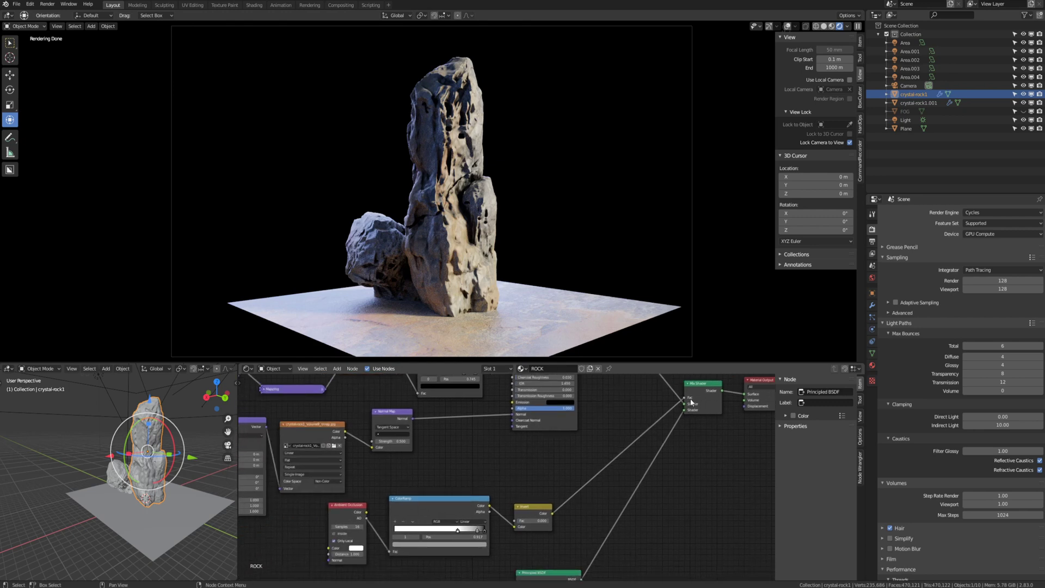
middle_drag(693, 397, 673, 447)
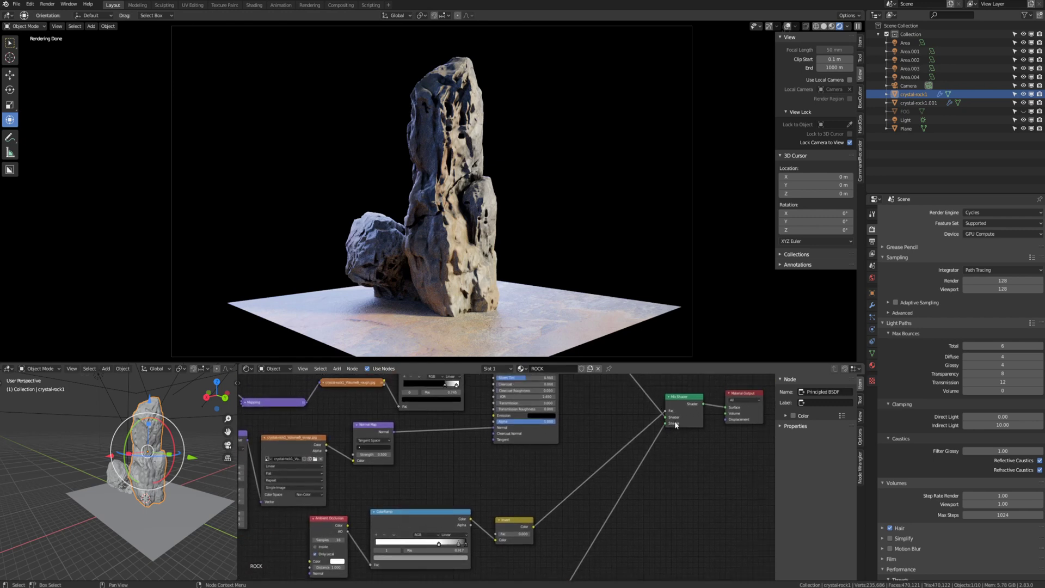
middle_drag(469, 503, 549, 462)
scroll(436, 498, up, 3)
scroll(419, 500, up, 1)
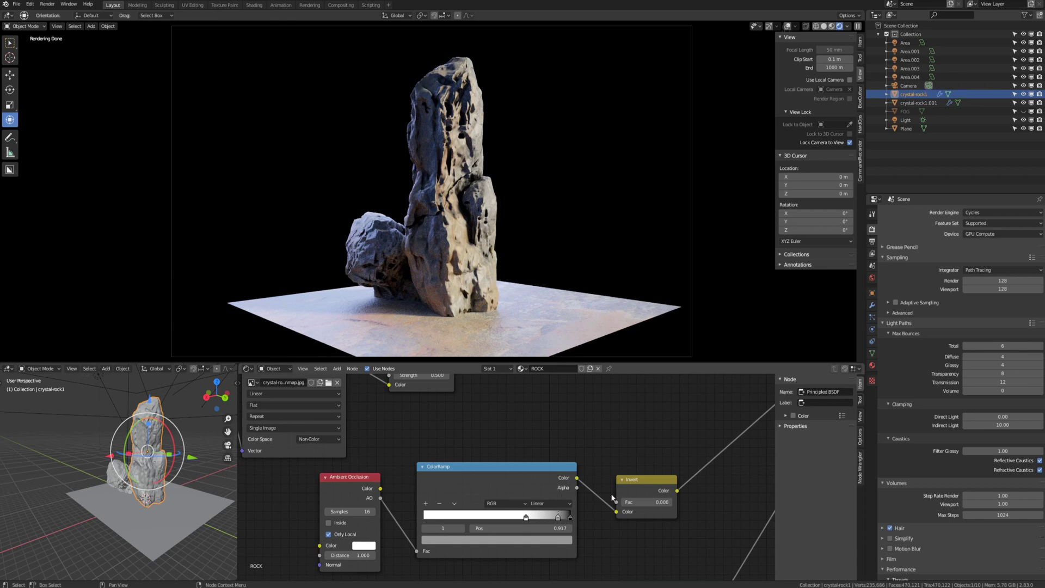
middle_drag(647, 495, 529, 501)
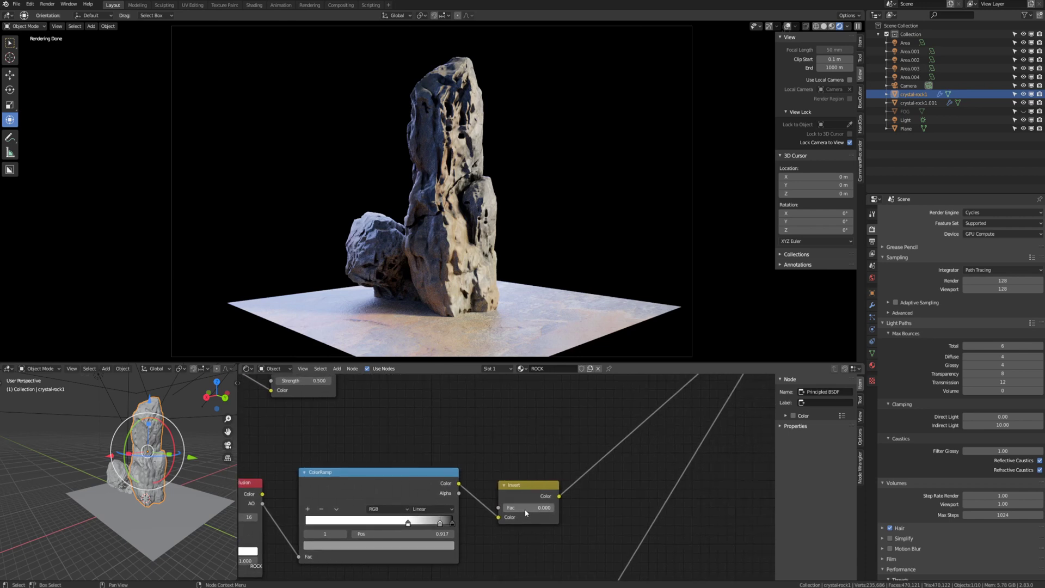
scroll(563, 477, down, 3)
middle_drag(547, 470, 511, 505)
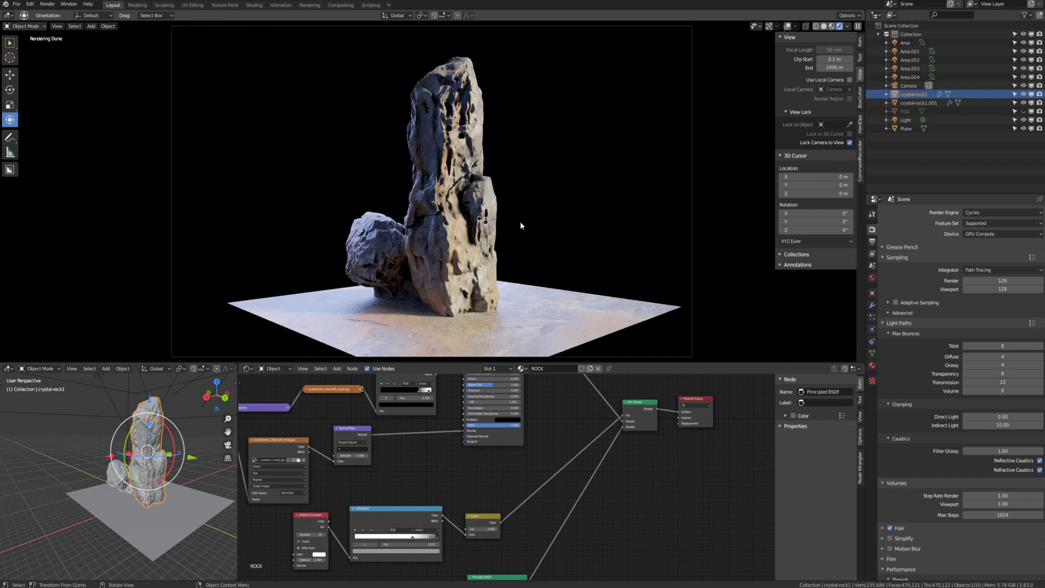
Step: Move the white stop of the ColorRamp driven by the Ambient Occlusion node to position 0.562
scroll(499, 229, up, 5)
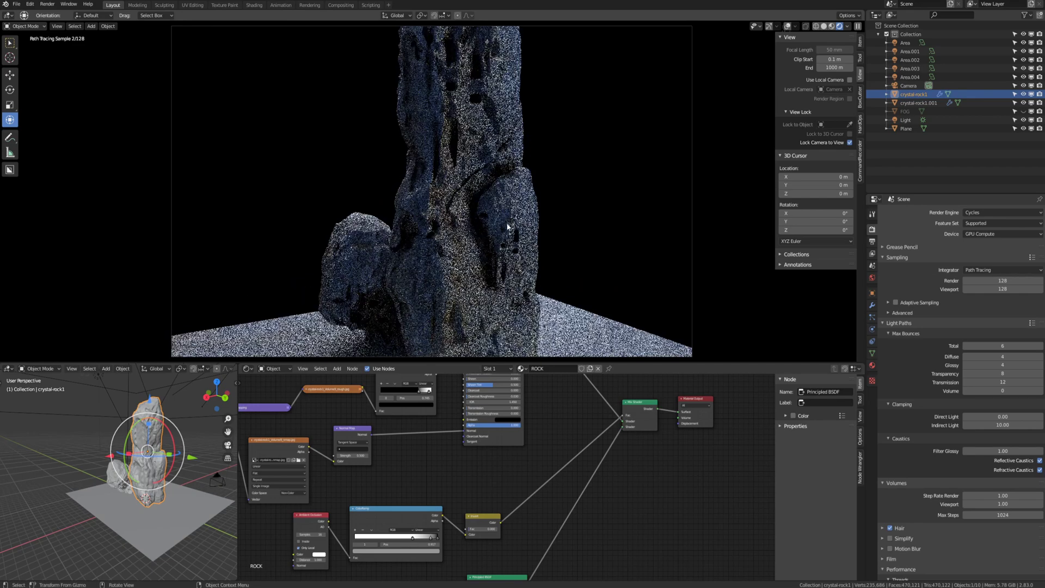
scroll(500, 231, up, 2)
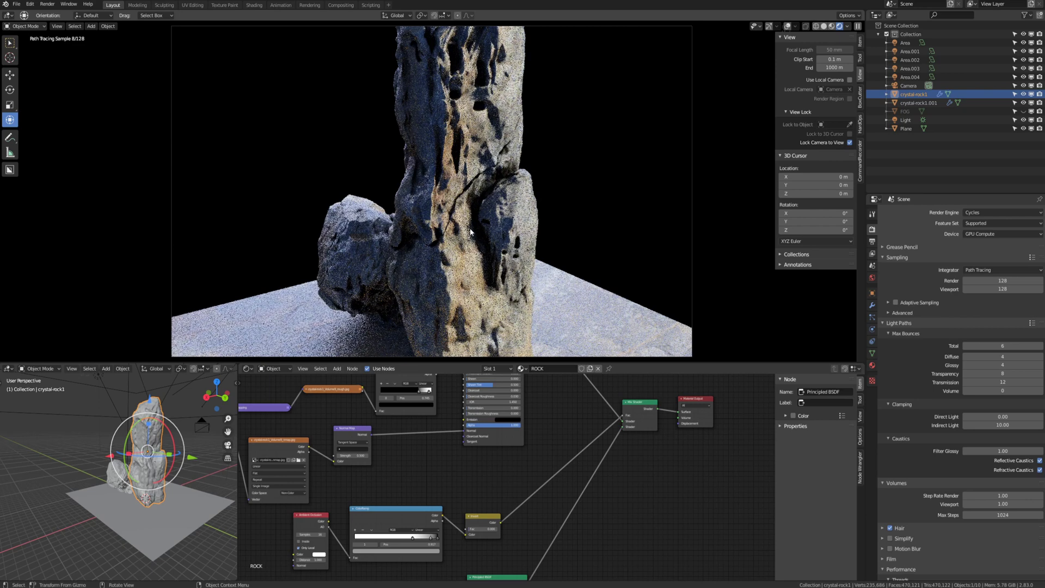
scroll(555, 450, down, 3)
middle_drag(476, 476, 562, 434)
scroll(547, 457, up, 6)
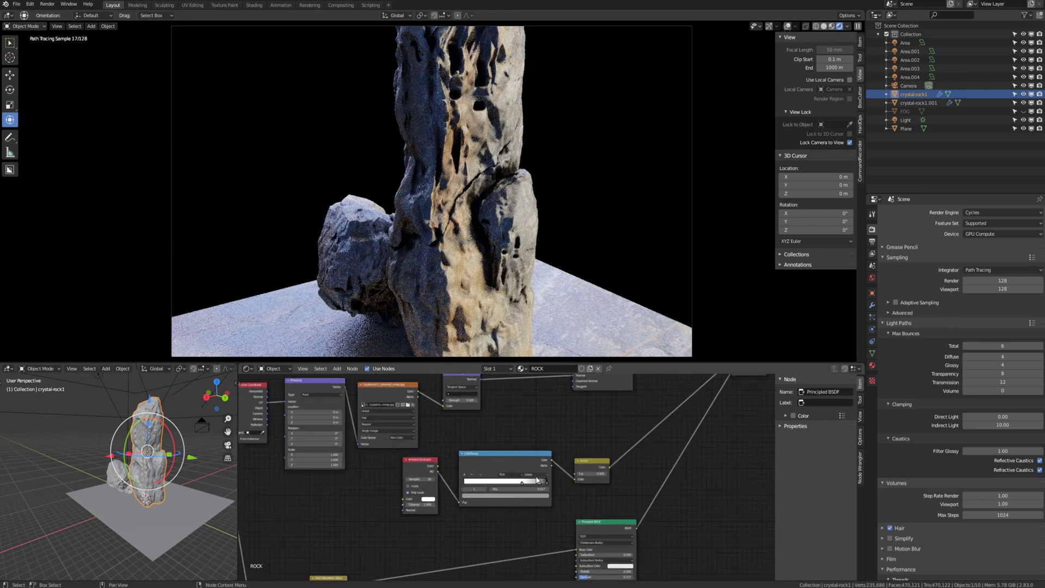
scroll(533, 484, up, 3)
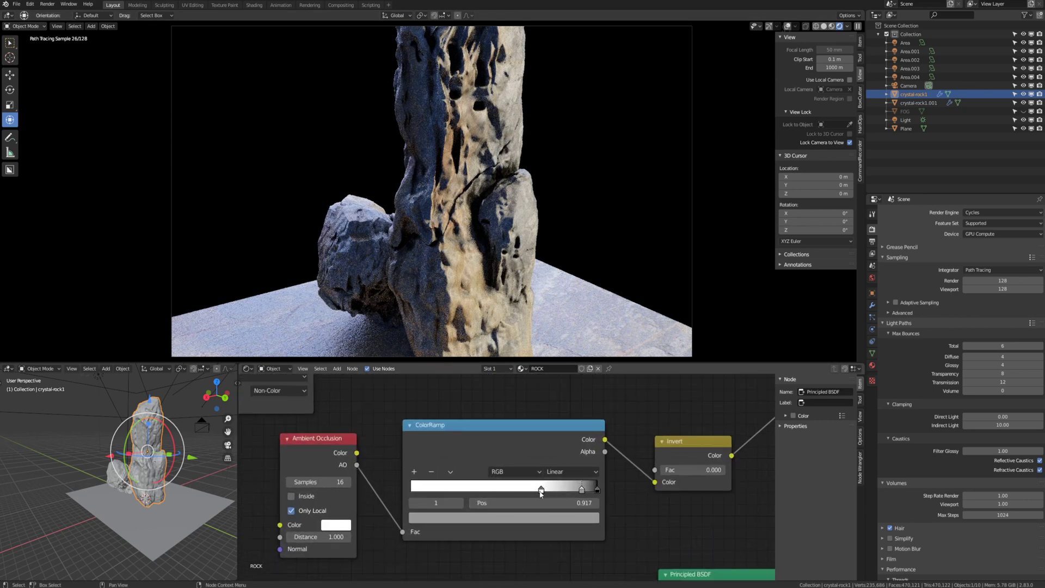
click(534, 490)
drag(533, 494, 513, 492)
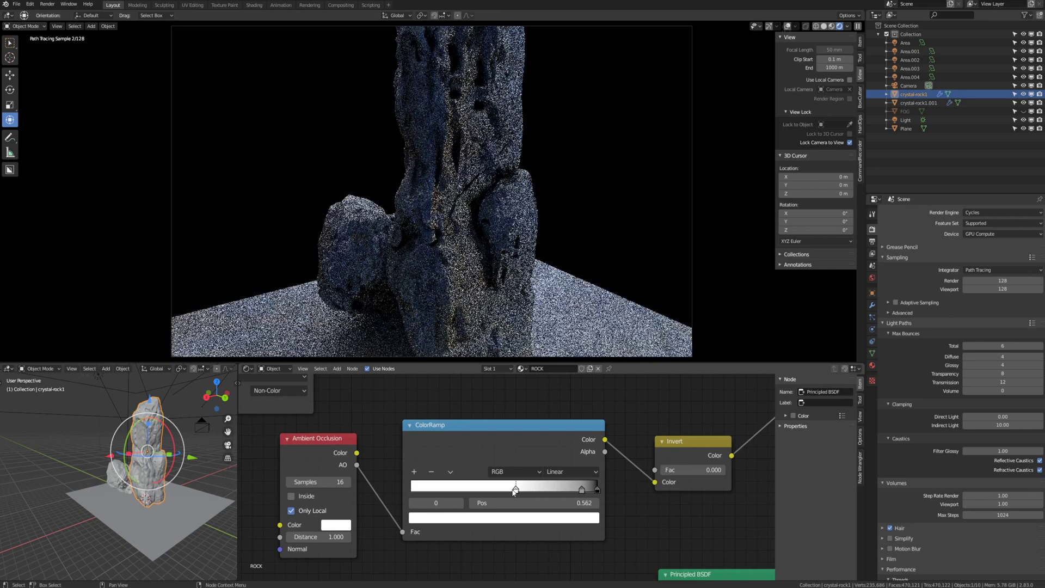
mouse_move(578, 494)
mouse_down()
mouse_move(564, 492)
mouse_move(586, 496)
mouse_up()
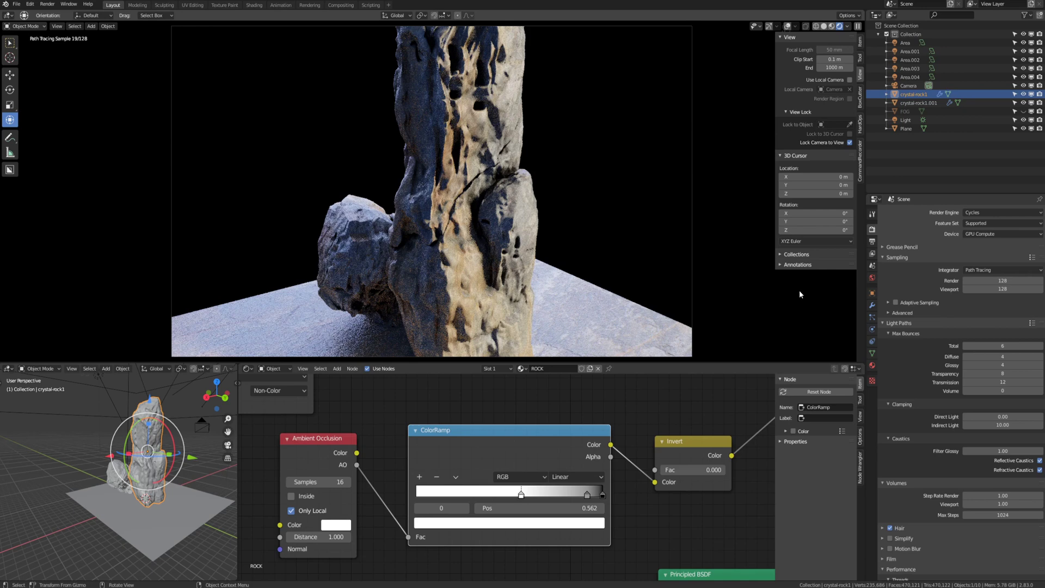
Step: Switch the render engine to Eevee and set the ColorRamp's black stop to 0.991 and its white stop to 0.587
click(975, 213)
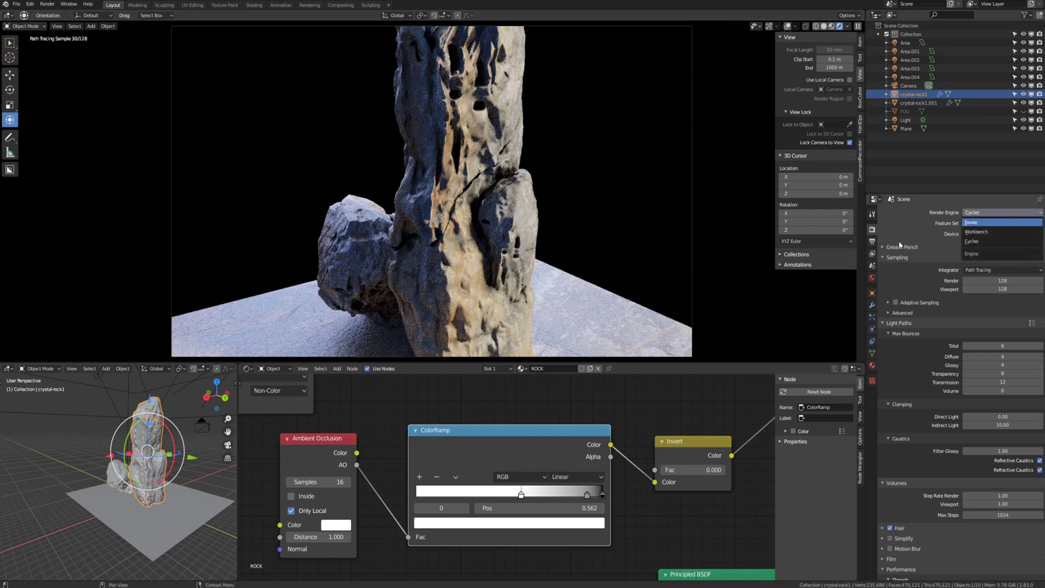
key(Return)
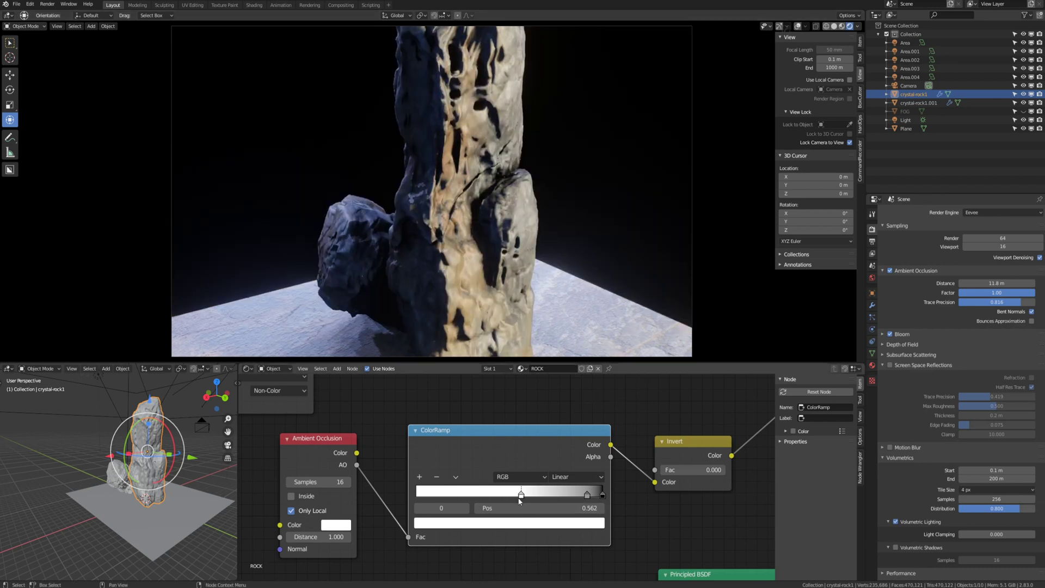
mouse_move(521, 497)
mouse_down()
mouse_move(483, 495)
mouse_move(601, 495)
mouse_up()
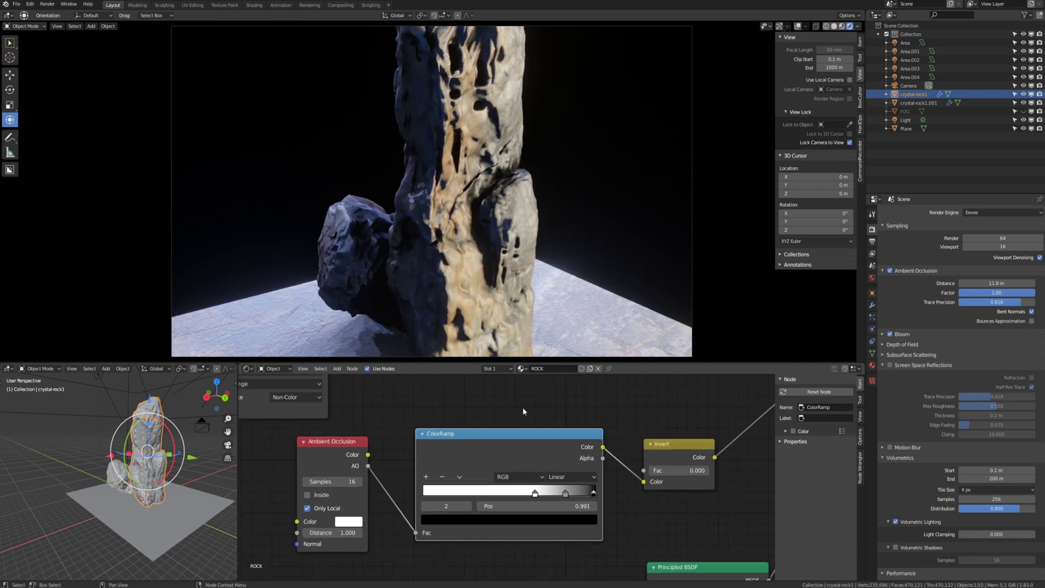
scroll(522, 407, down, 1)
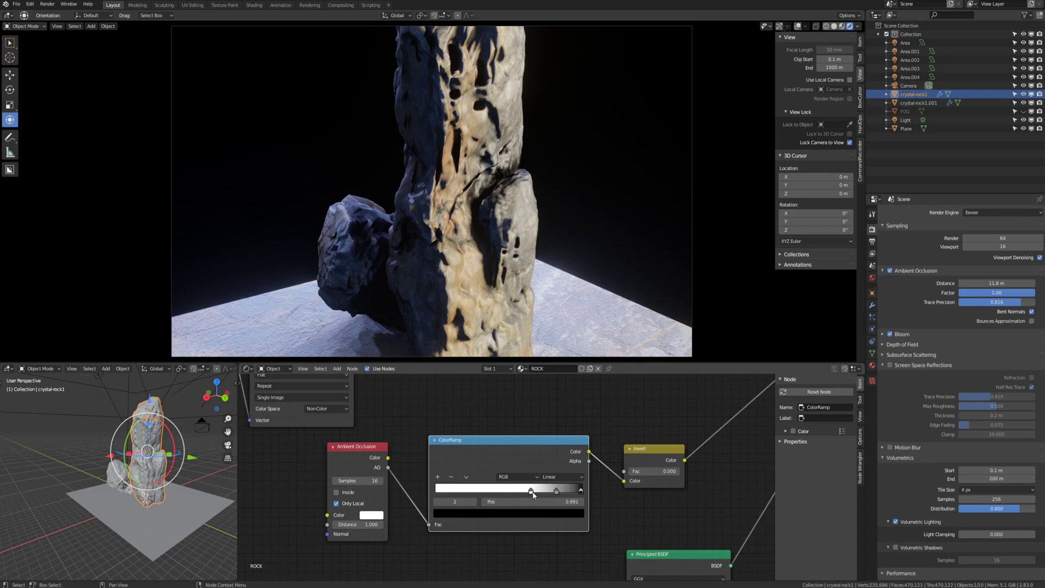
drag(531, 491, 522, 491)
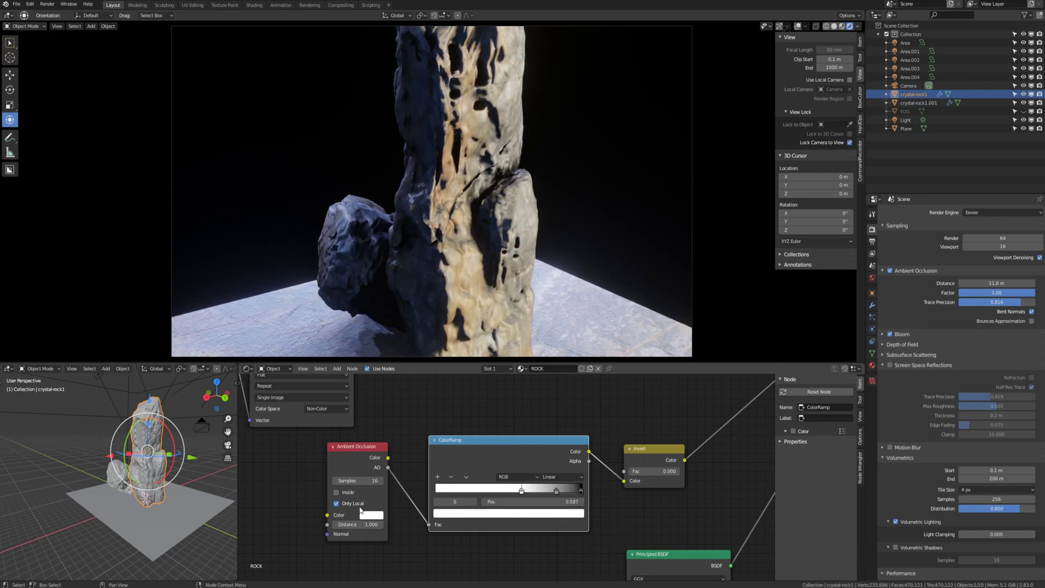
Step: Try raising the Ambient Occlusion node's distance to 14.7
drag(364, 524, 463, 525)
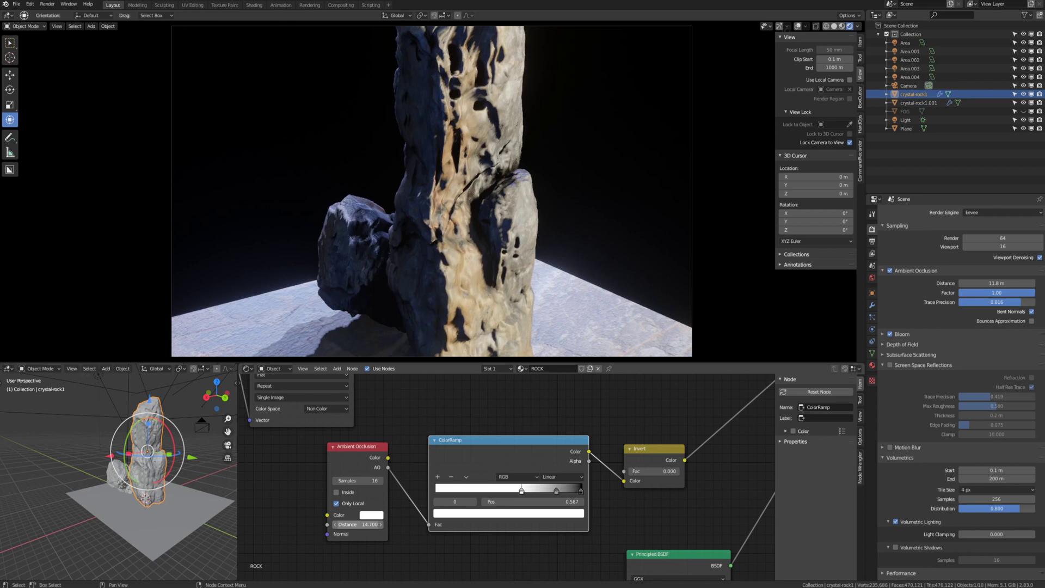
right_click(363, 524)
Step: Move the ColorRamp's white stop to about 0.5 and its grey stop to 0.748
scroll(667, 477, down, 4)
middle_drag(671, 451, 563, 505)
middle_drag(486, 490, 577, 450)
scroll(498, 506, up, 2)
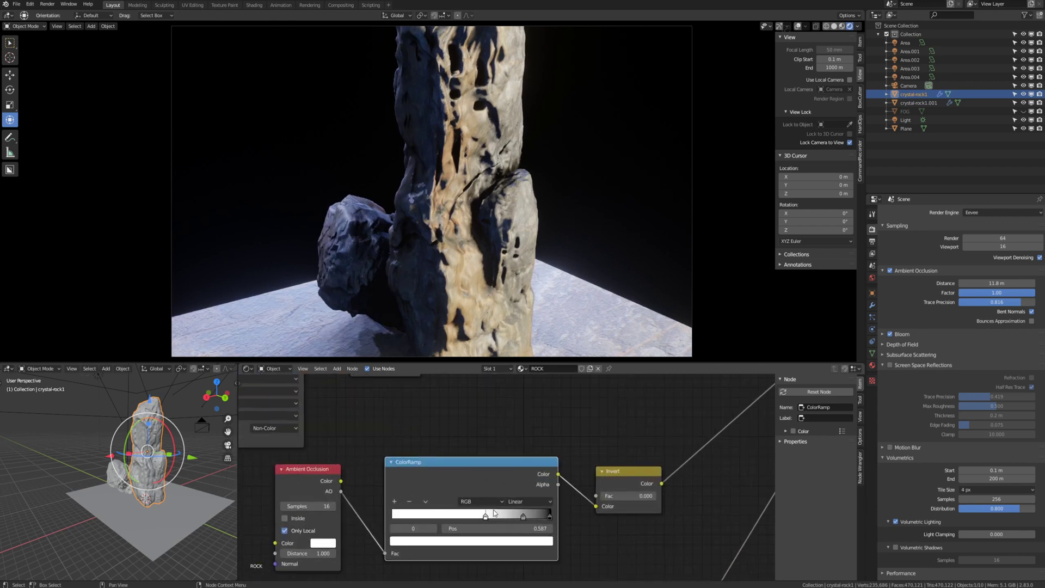
mouse_move(486, 518)
mouse_down()
mouse_move(468, 518)
mouse_move(507, 517)
mouse_up()
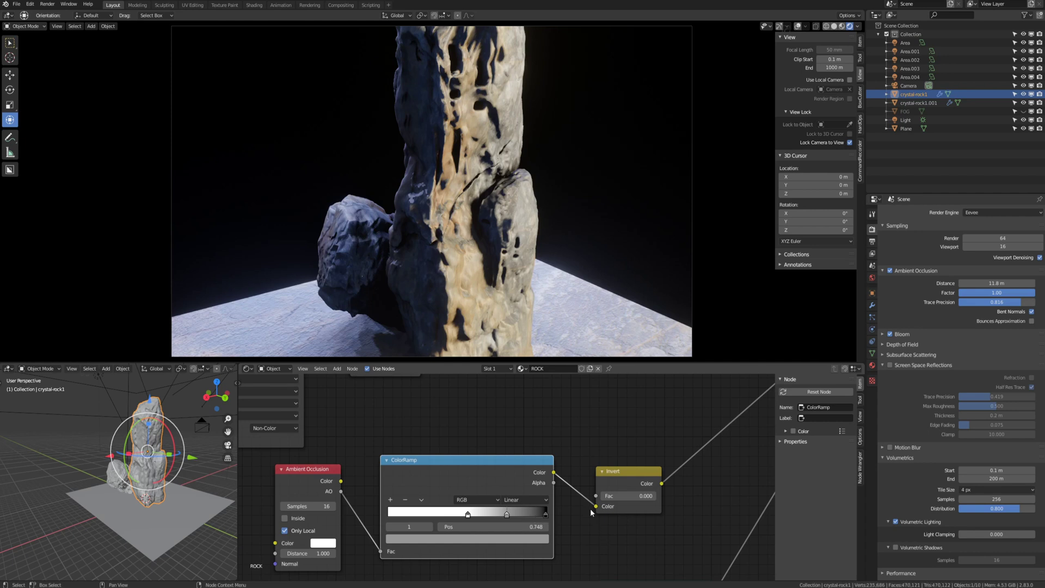
Step: Collapse the ColorRamp node between Ambient Occlusion and Invert, and expand it again
scroll(584, 521, down, 2)
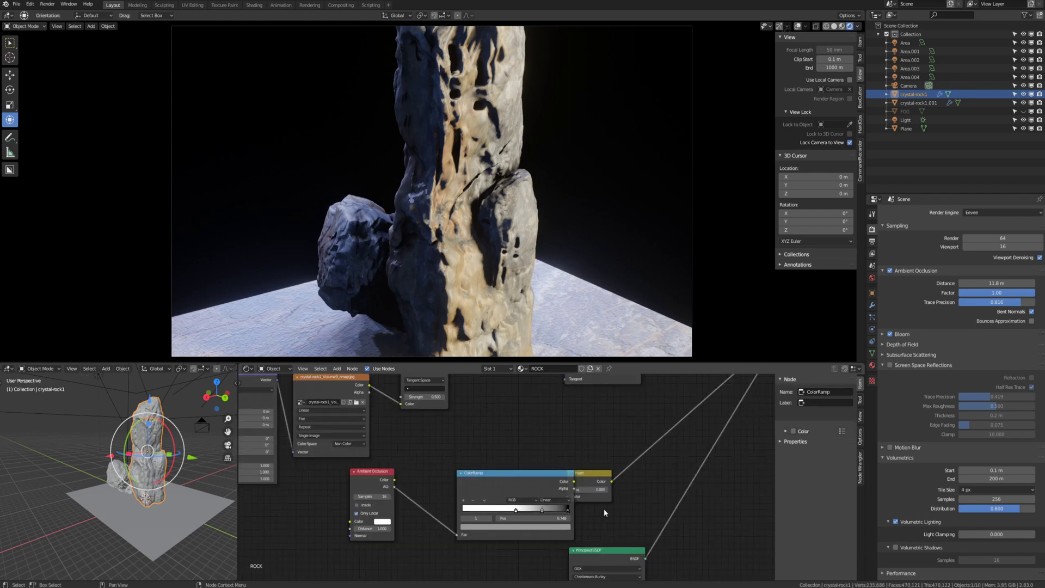
scroll(509, 476, down, 2)
key(h)
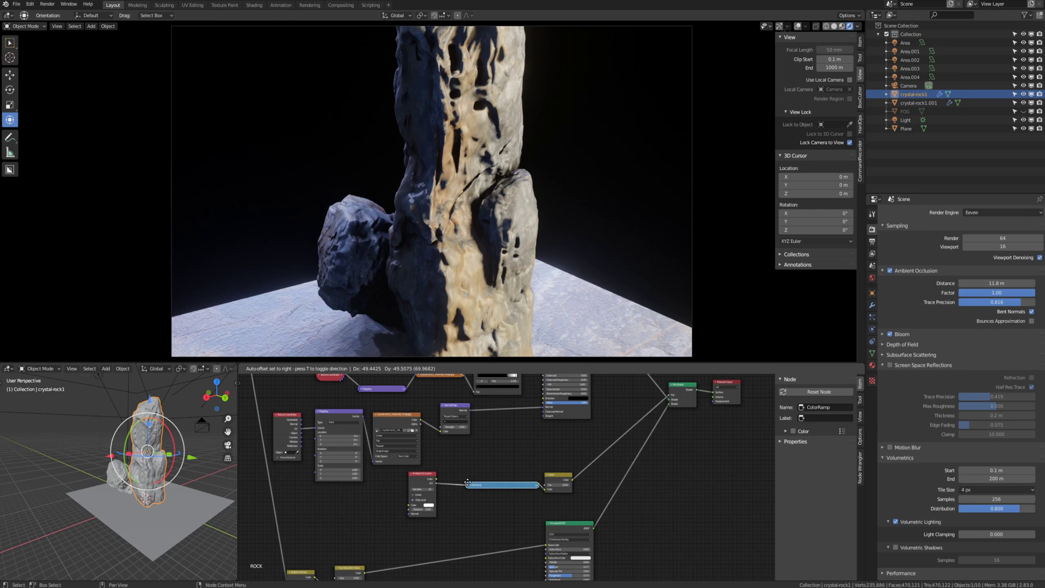
scroll(472, 482, up, 3)
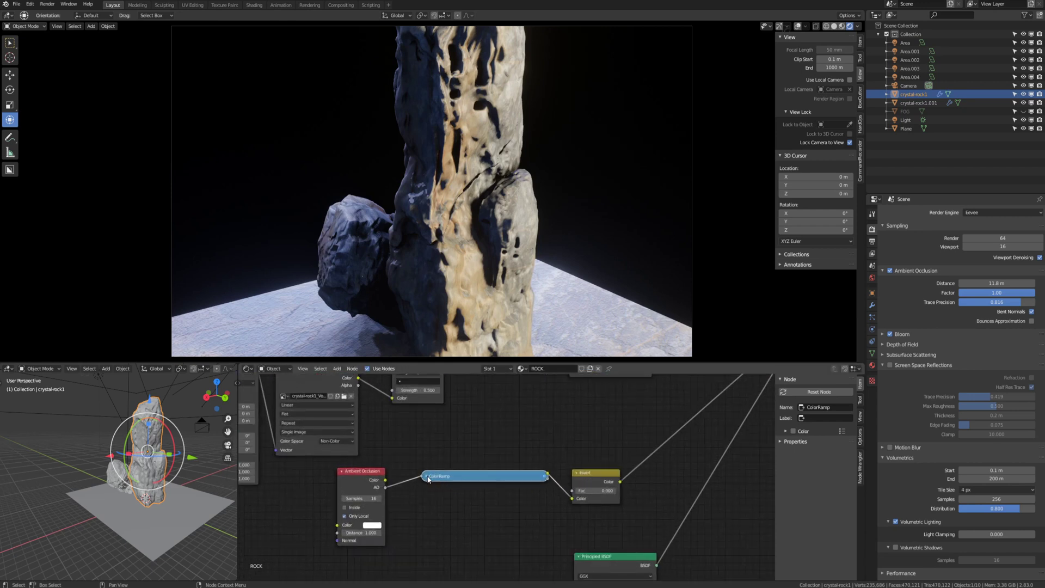
click(426, 476)
scroll(568, 464, down, 2)
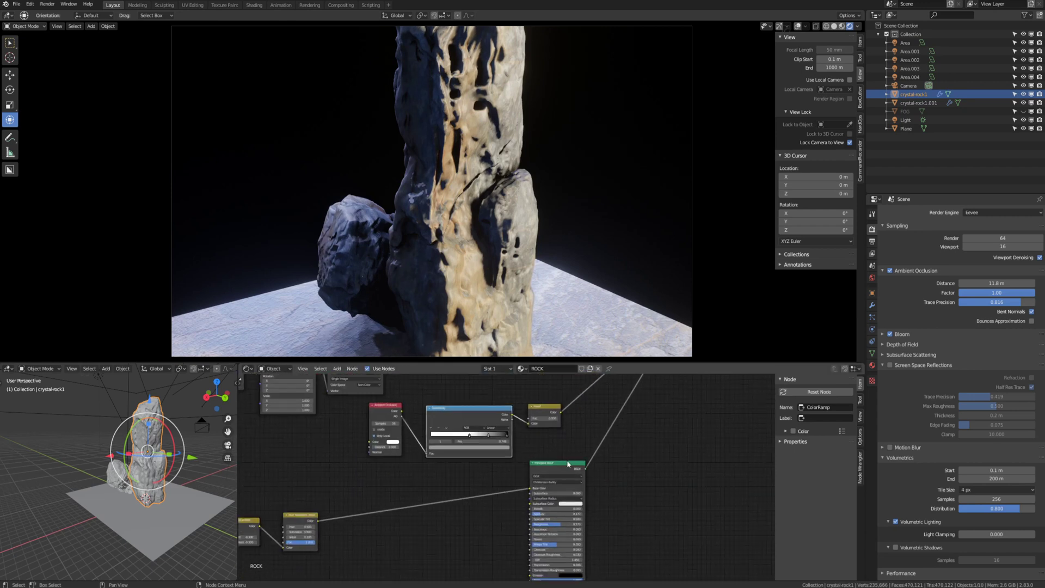
Step: Set the emission color of the second Principled BSDF to white to highlight the crevice mask on the rock
scroll(567, 463, down, 2)
scroll(507, 510, up, 5)
middle_drag(509, 512, 490, 473)
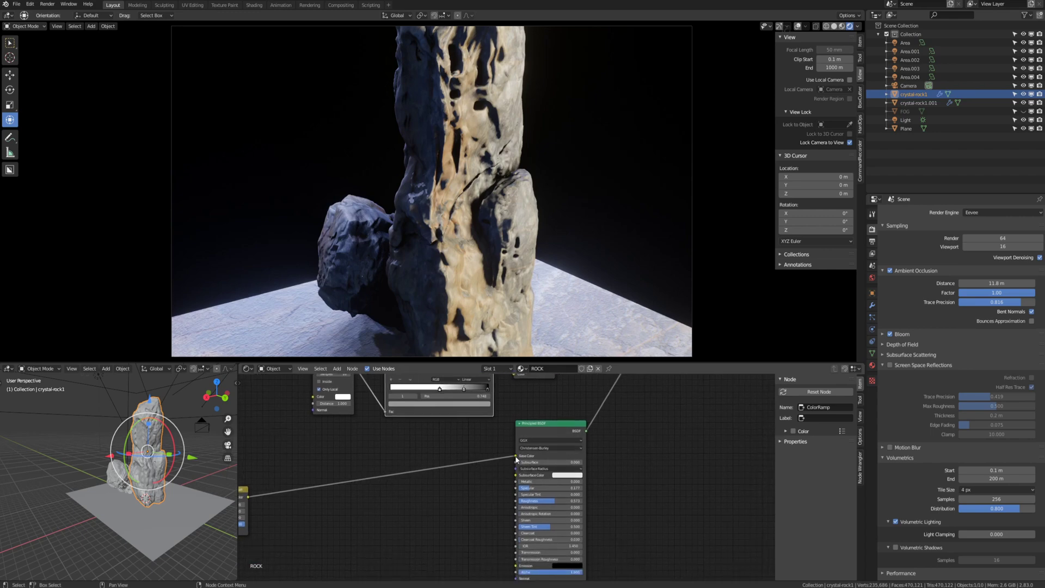
click(563, 566)
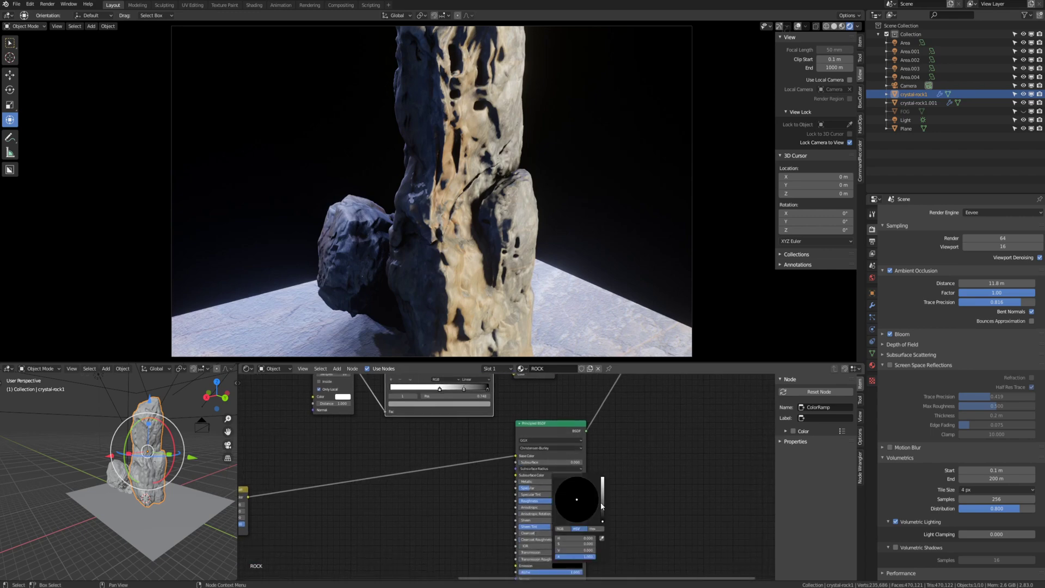
drag(602, 506, 600, 479)
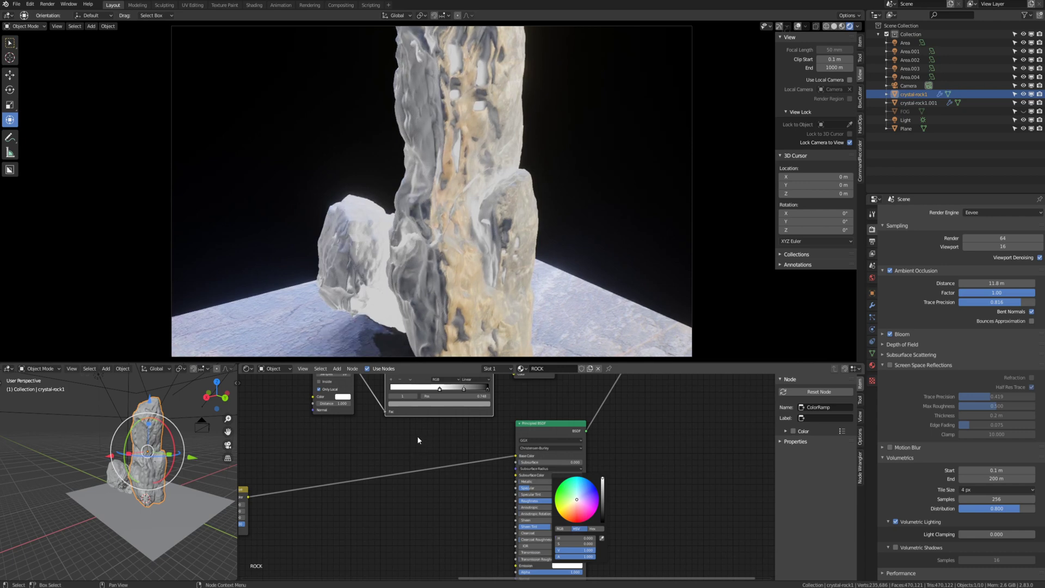
Step: Shift the ColorRamp's black stop toward the middle and move its grey stop to about 0.39
middle_drag(477, 481, 496, 539)
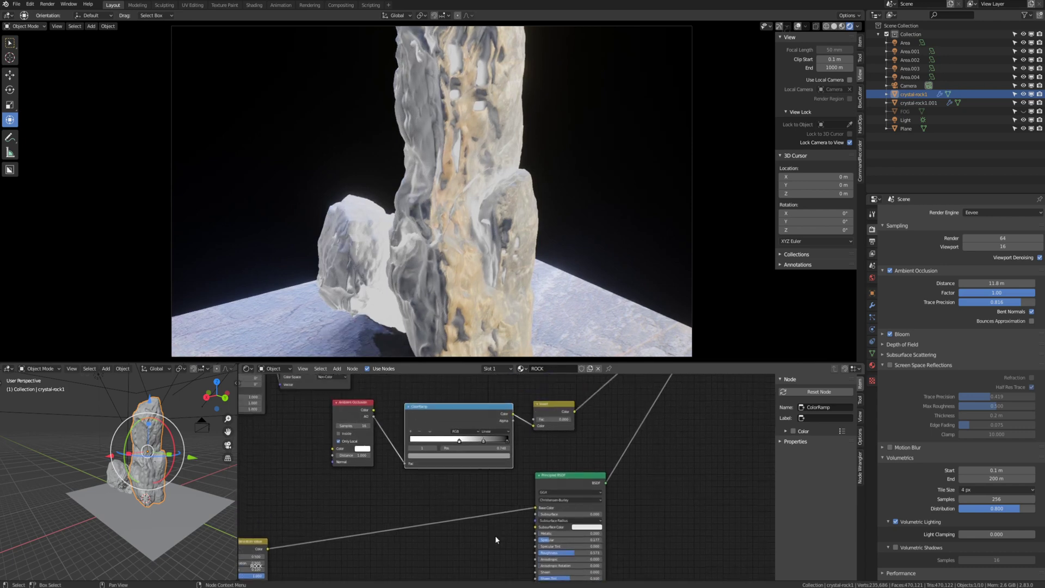
middle_drag(519, 500, 534, 549)
mouse_move(473, 488)
mouse_down()
mouse_move(444, 487)
mouse_move(511, 488)
mouse_move(470, 493)
mouse_up()
scroll(348, 491, up, 1)
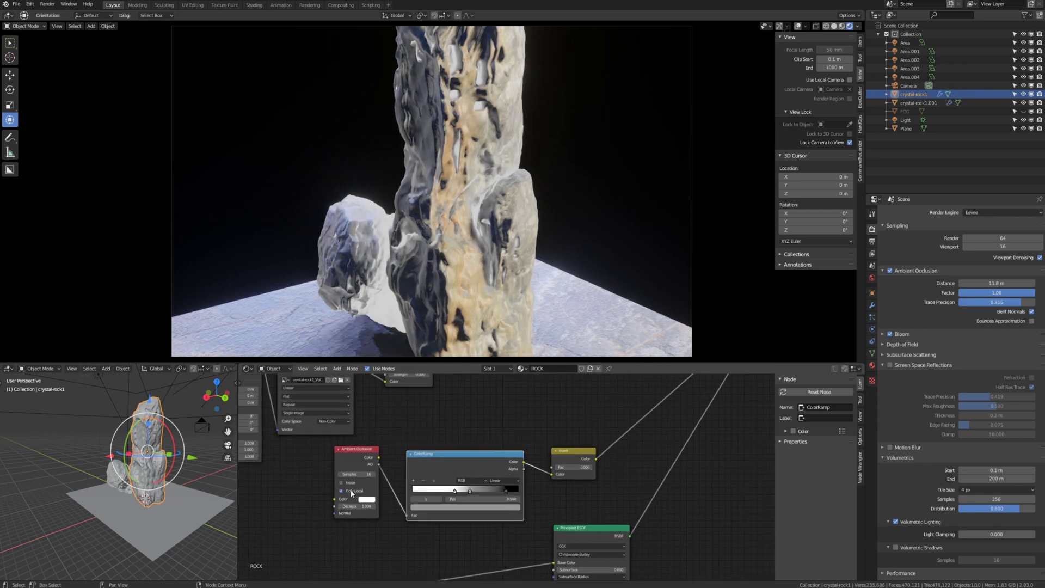
mouse_move(430, 492)
mouse_down()
mouse_move(452, 492)
mouse_move(414, 490)
mouse_up()
scroll(530, 524, down, 4)
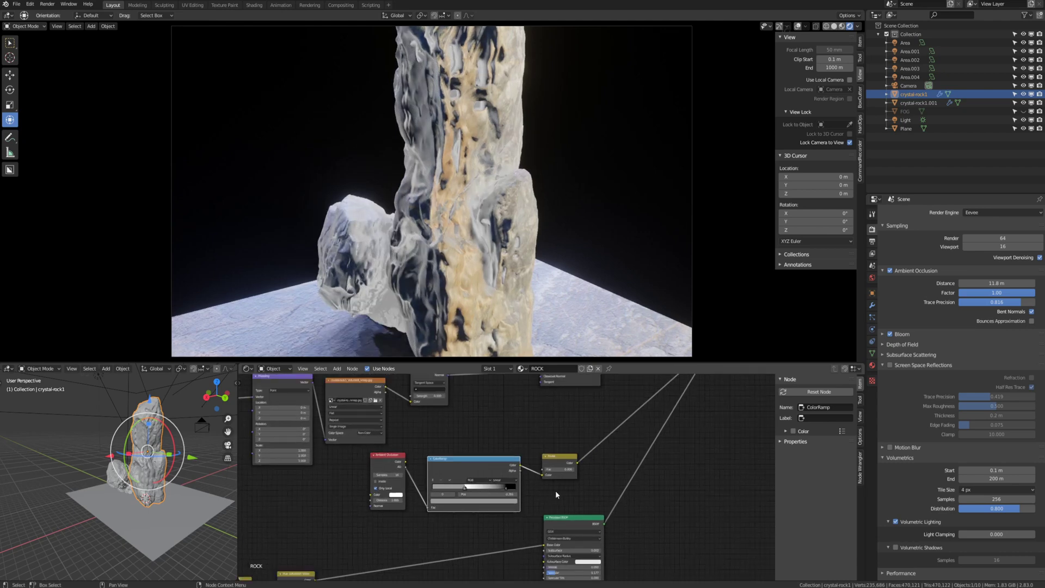
Step: Set the emission color of the second Principled BSDF back to black
scroll(565, 488, up, 2)
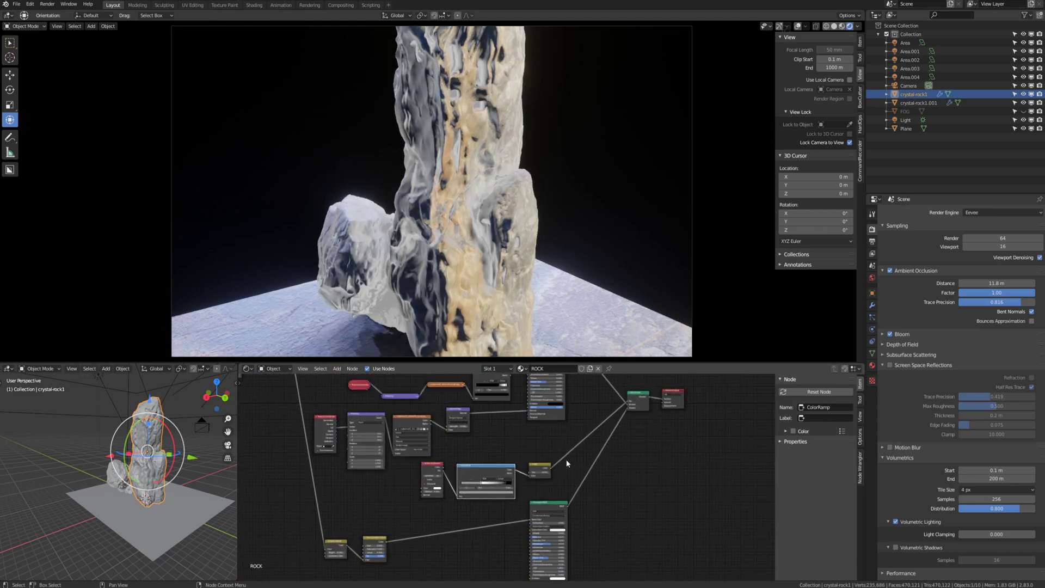
scroll(596, 532, down, 1)
middle_drag(597, 532, 602, 469)
scroll(582, 509, up, 1)
click(572, 527)
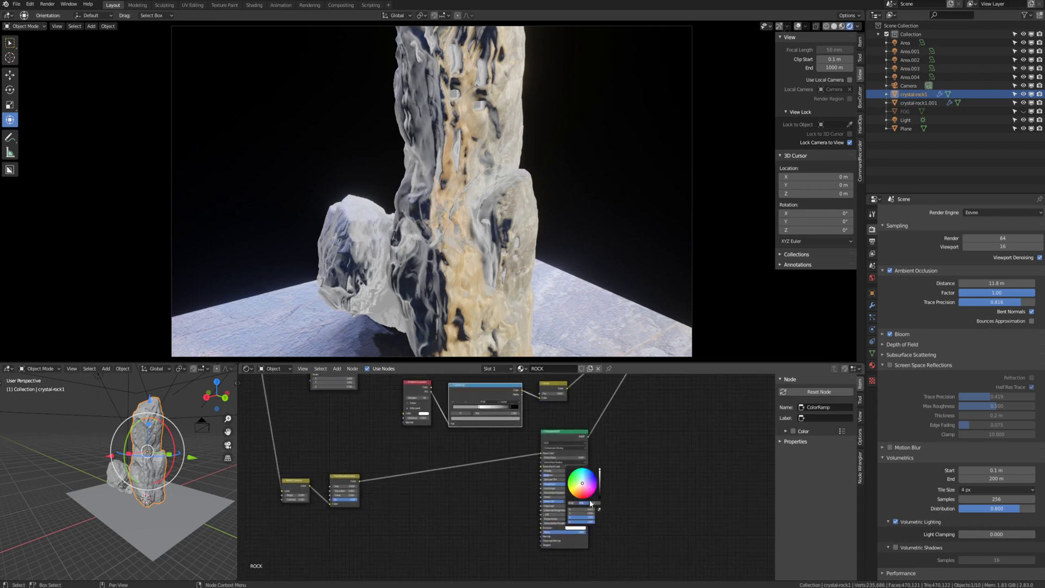
drag(601, 477, 633, 505)
scroll(619, 567, up, 2)
click(607, 462)
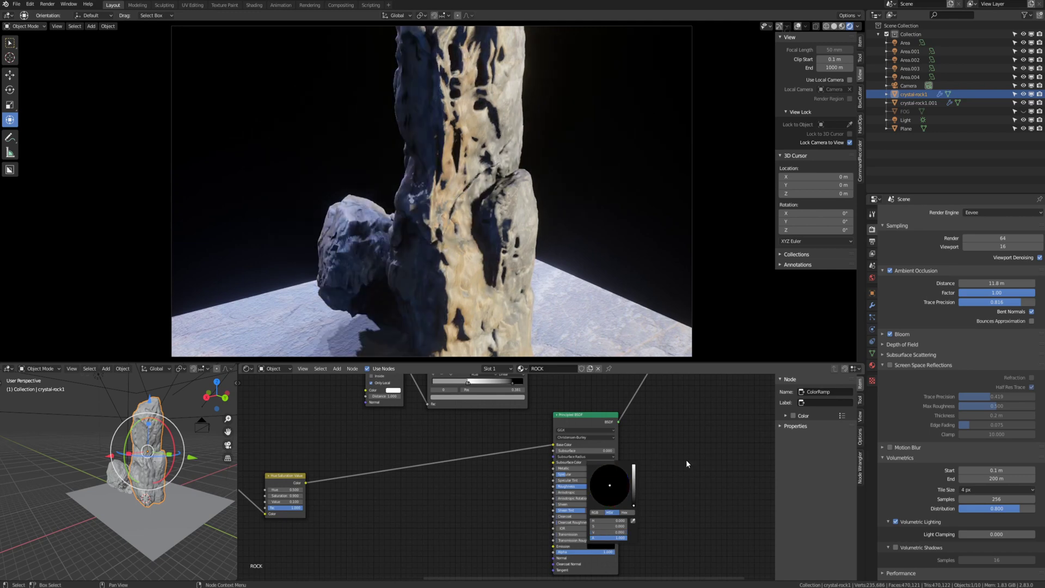
Step: Switch the render engine to Cycles and check the crevices on the rendered rock up close
scroll(536, 272, down, 2)
middle_drag(535, 273, 690, 309)
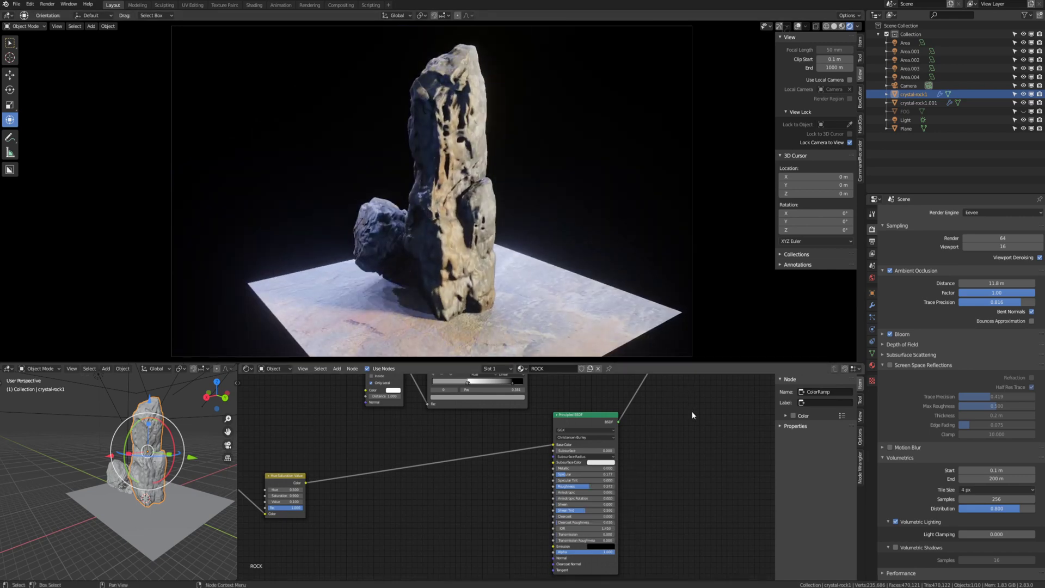
click(986, 218)
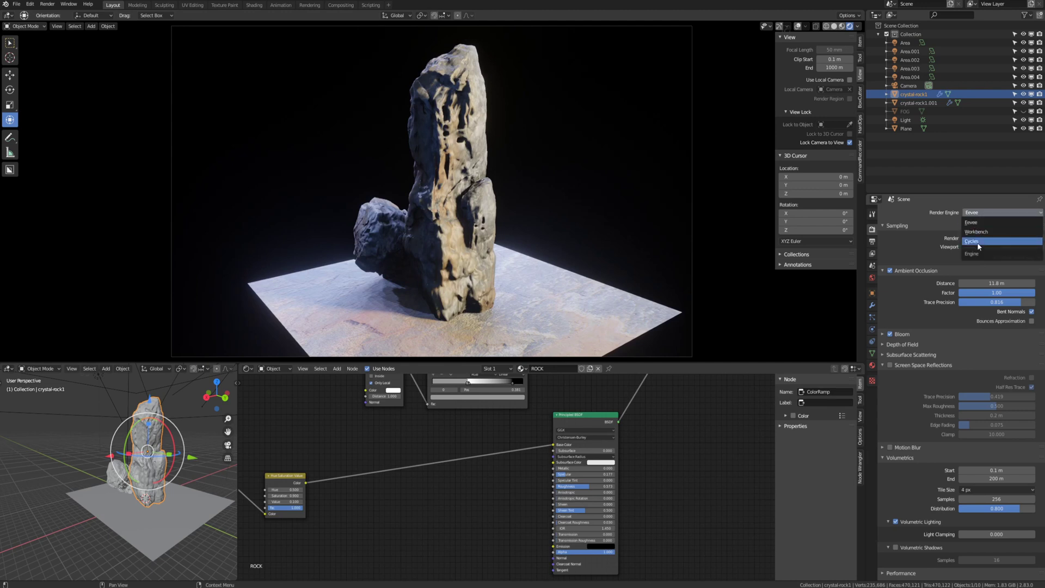
click(972, 242)
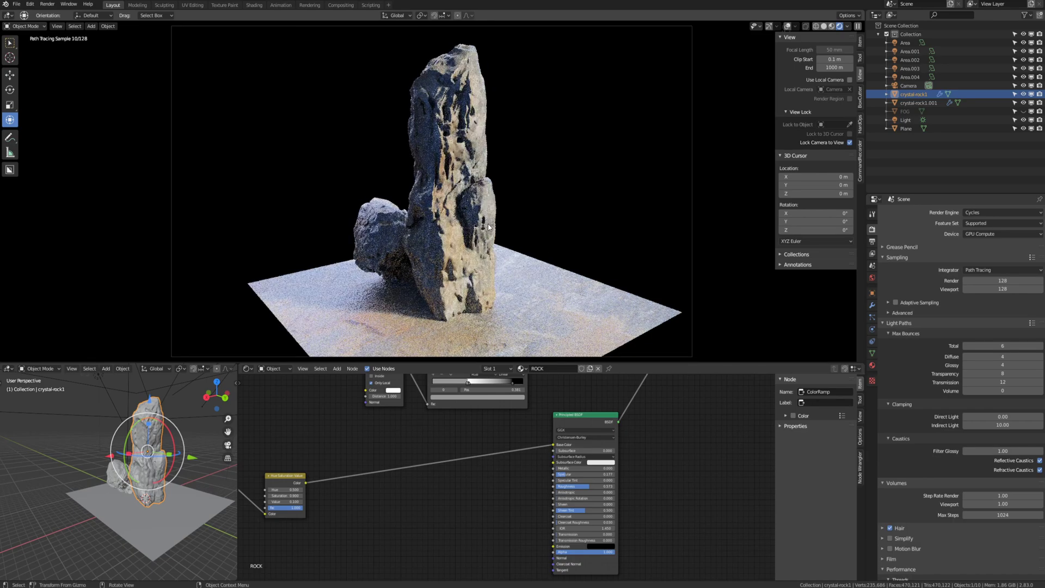
scroll(492, 227, up, 4)
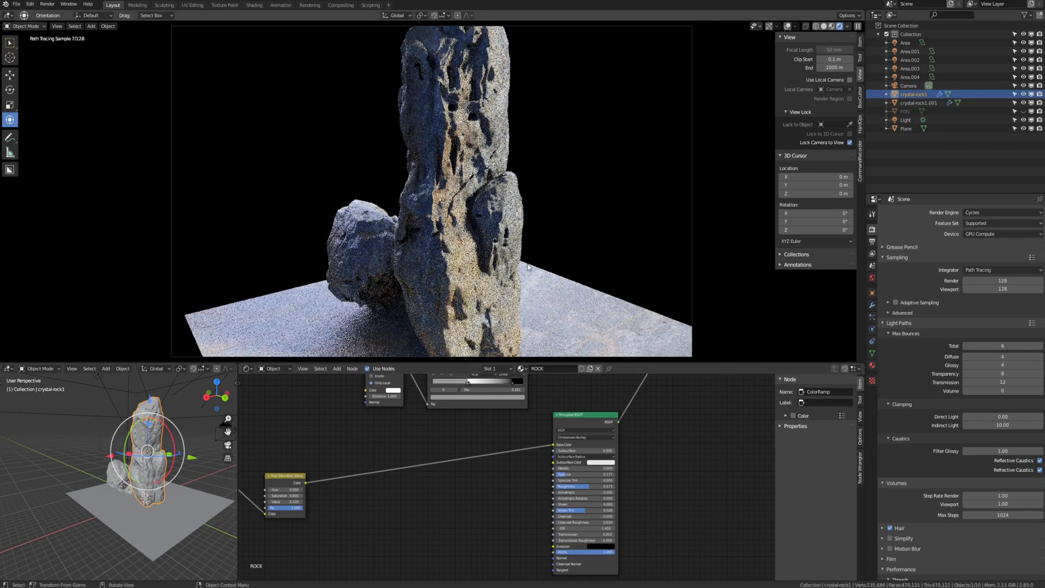
Step: Maximize the shader editor to show the whole ROCK node tree, and nudge the main Principled BSDF node slightly
scroll(488, 436, down, 3)
middle_drag(487, 436, 499, 476)
scroll(499, 471, down, 1)
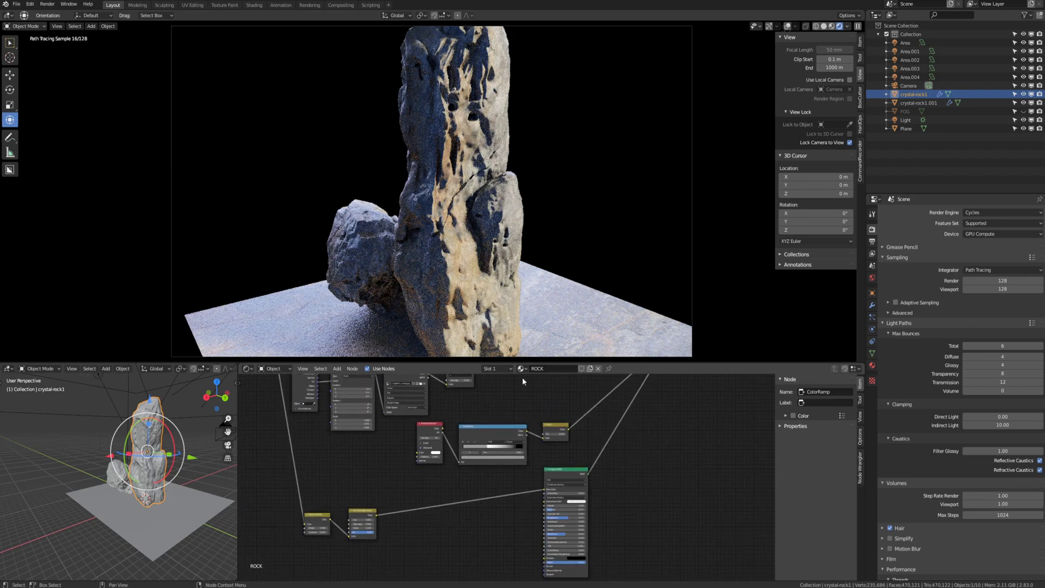
drag(690, 360, 705, 209)
middle_drag(644, 317, 670, 376)
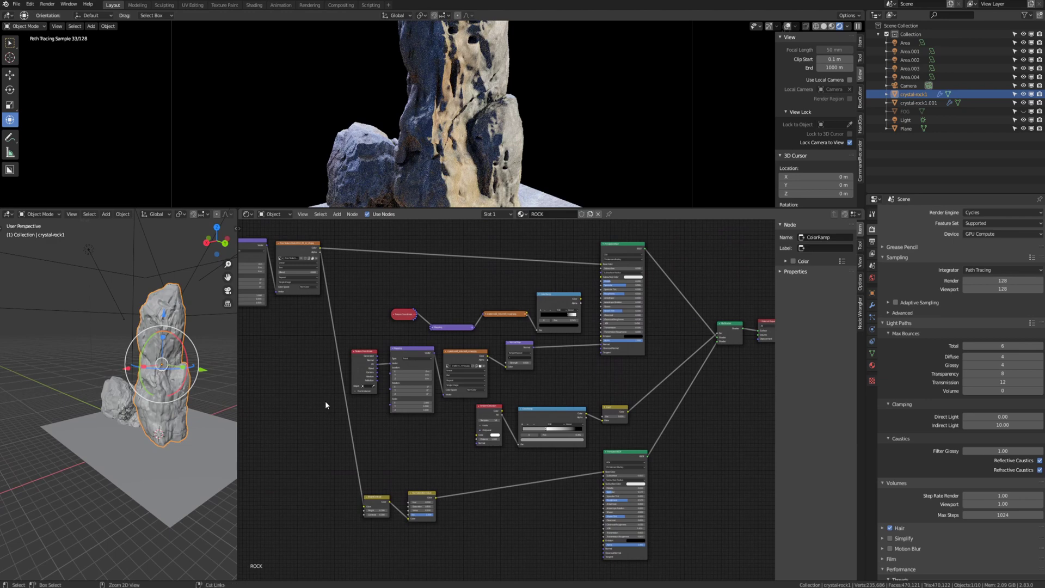
key(ctrl+space)
middle_drag(158, 315, 189, 320)
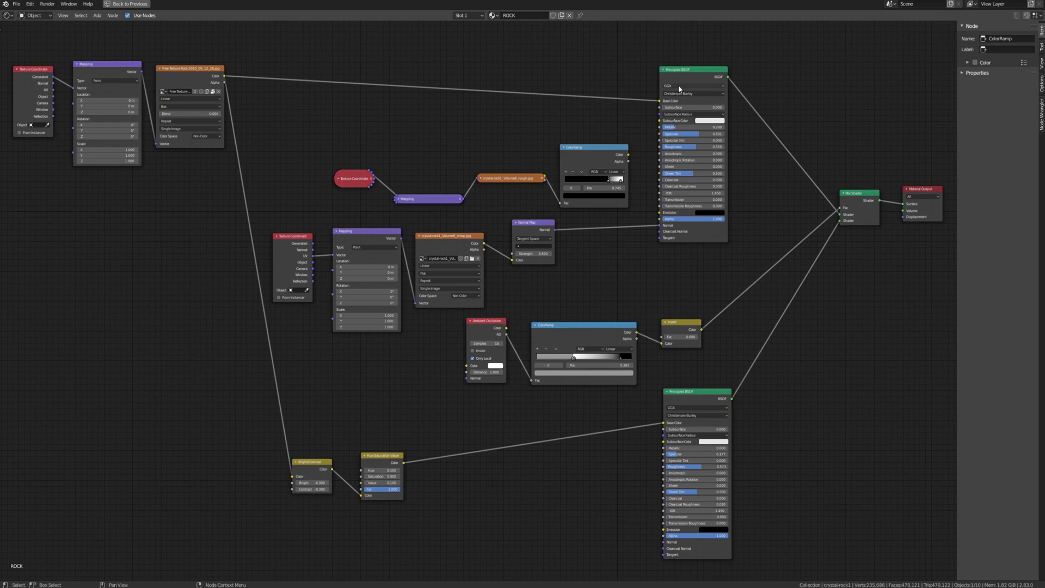
drag(693, 76, 687, 70)
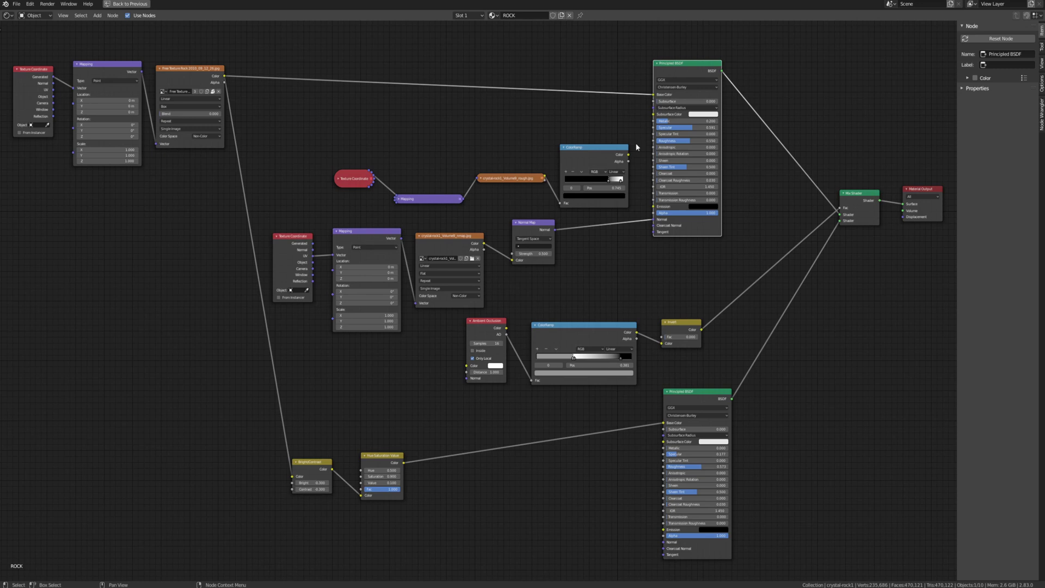
Step: Reposition the Ambient Occlusion node and its ColorRamp slightly in the ROCK node tree
scroll(570, 180, up, 2)
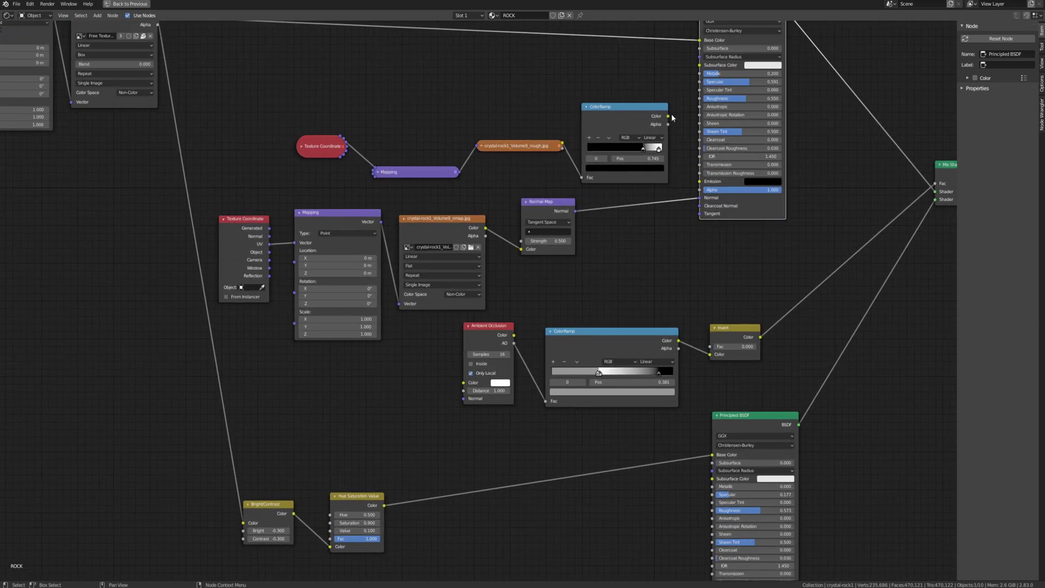
middle_drag(678, 121, 655, 146)
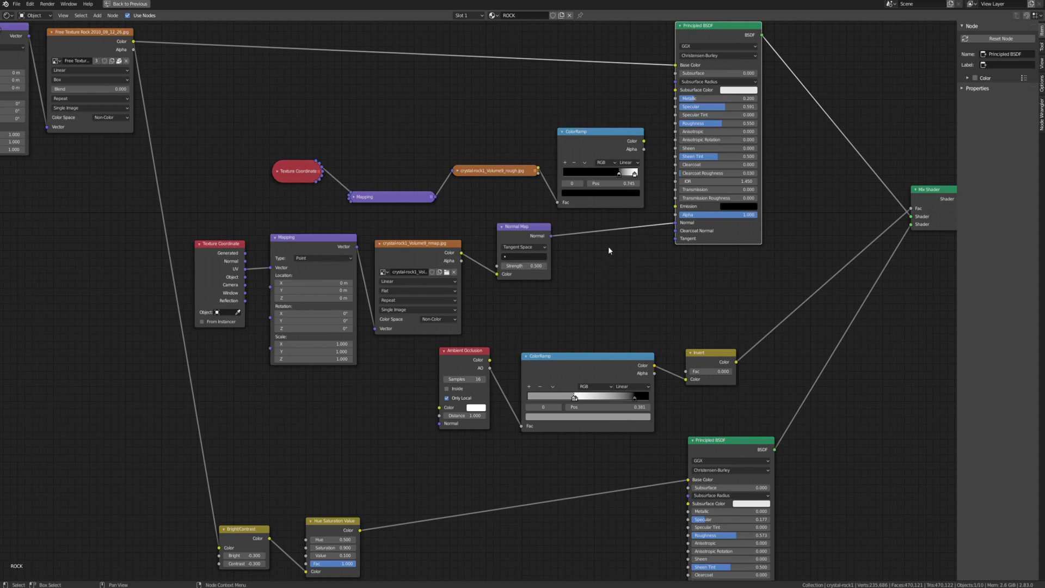
scroll(662, 253, down, 3)
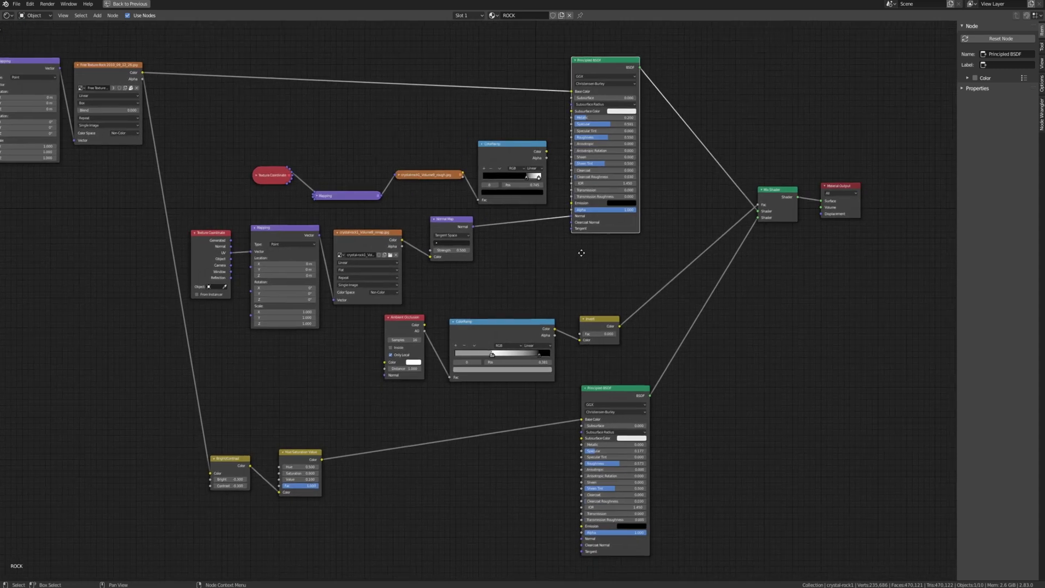
scroll(576, 413, up, 2)
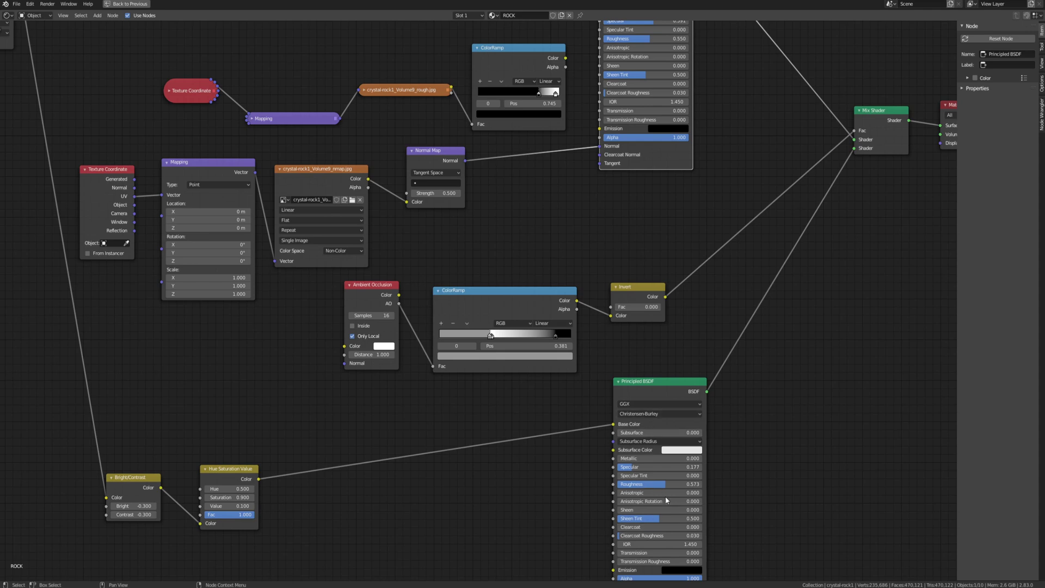
scroll(463, 294, down, 1)
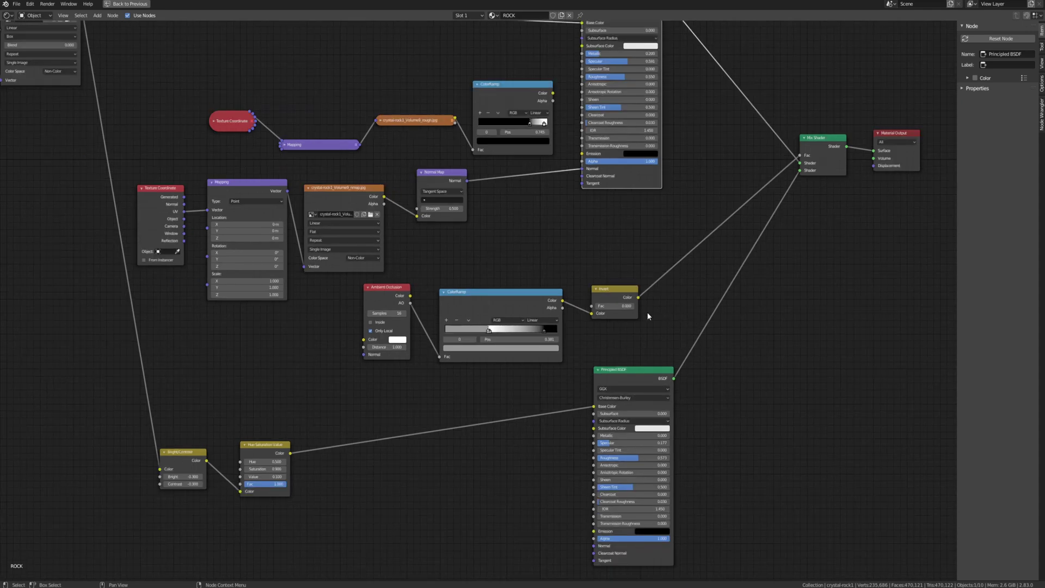
scroll(430, 315, up, 2)
drag(355, 287, 327, 296)
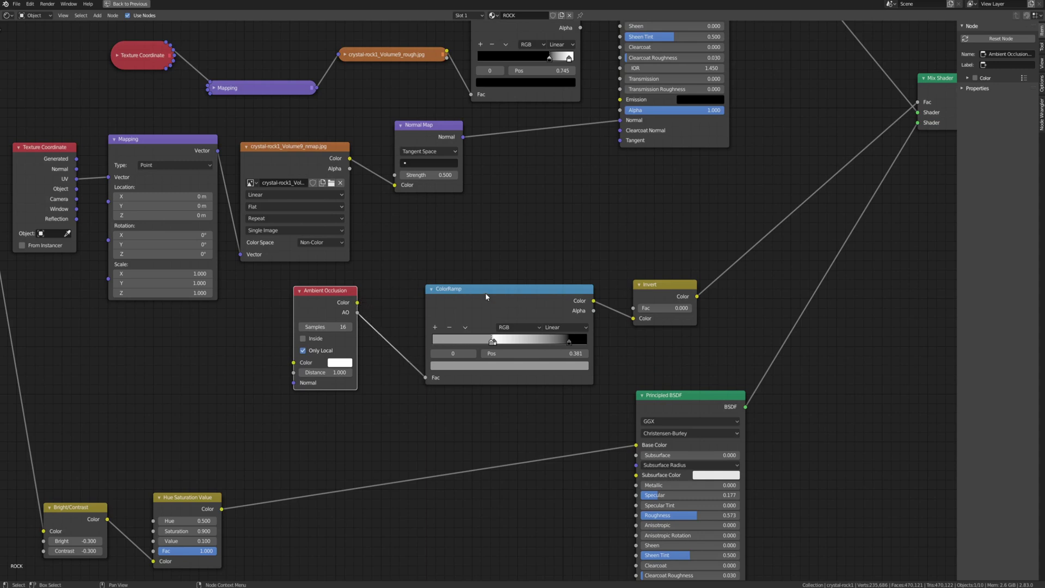
drag(486, 296, 460, 281)
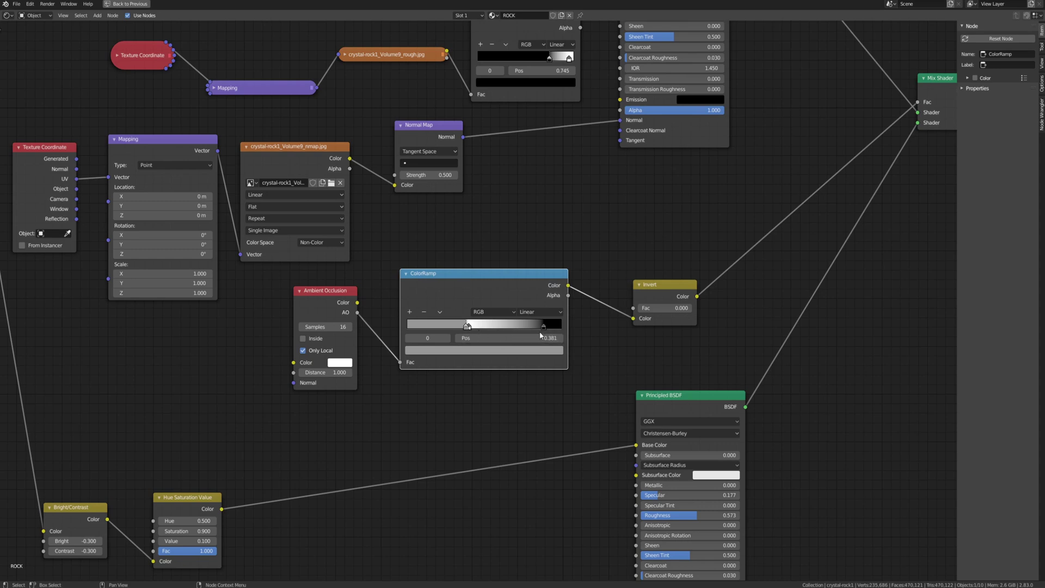
Step: Add a spare ColorRamp node and place it on the far side of the Ambient Occlusion node
scroll(540, 336, up, 3)
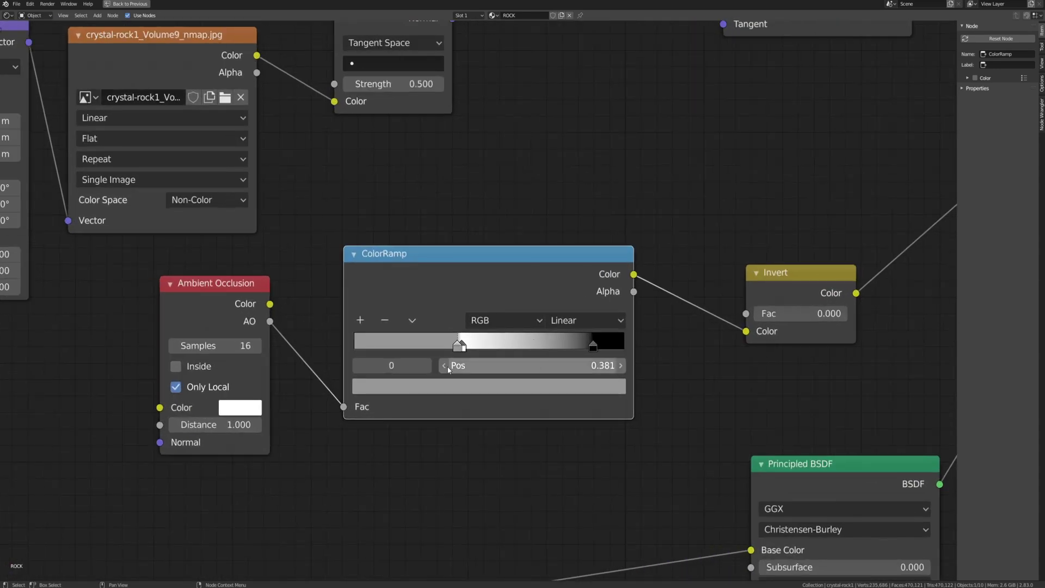
scroll(450, 419, down, 7)
middle_drag(443, 418, 450, 386)
scroll(444, 386, up, 3)
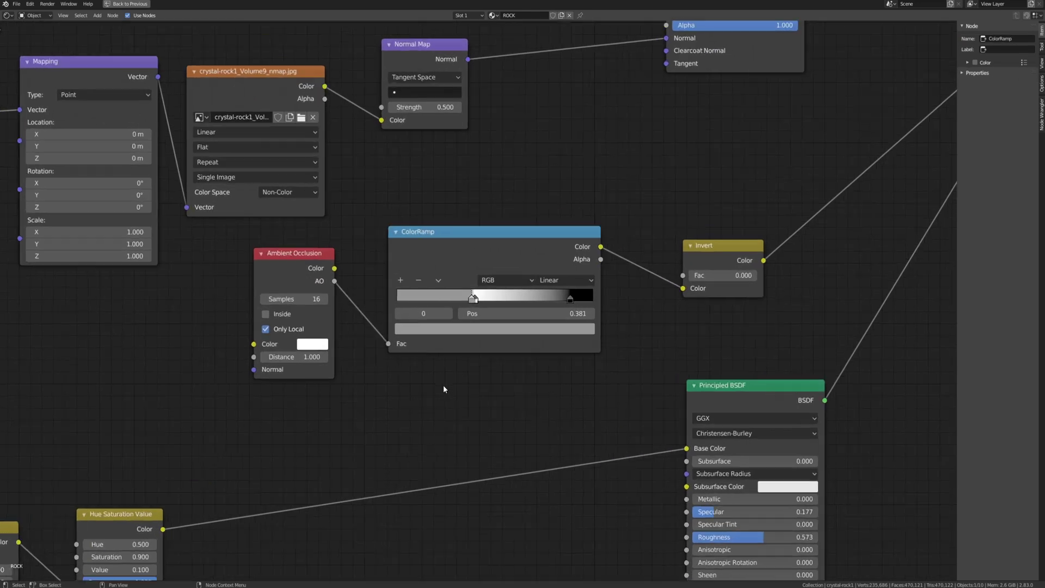
scroll(443, 388, up, 1)
key(shift+a)
click(418, 403)
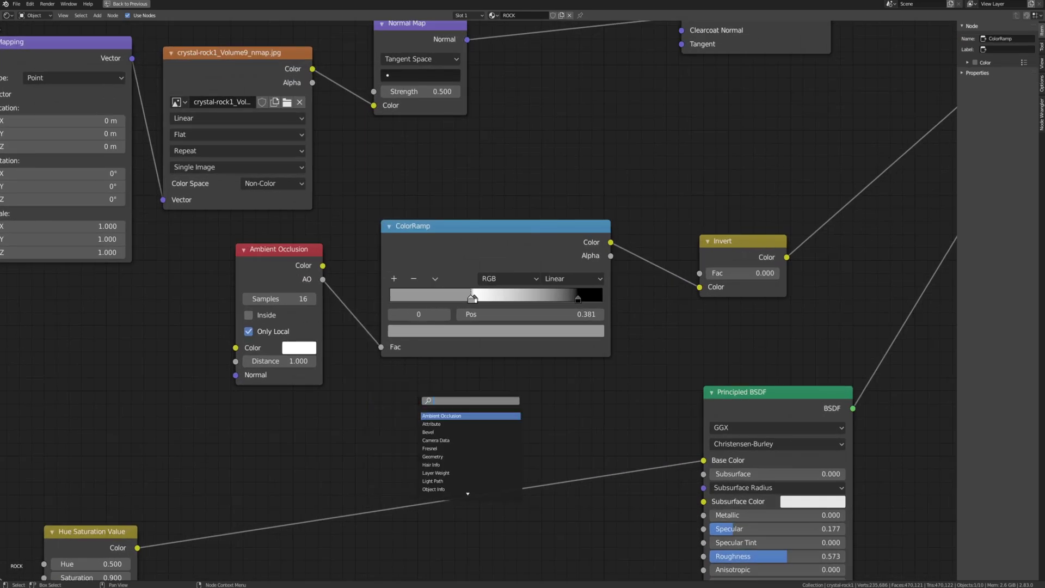
text(col)
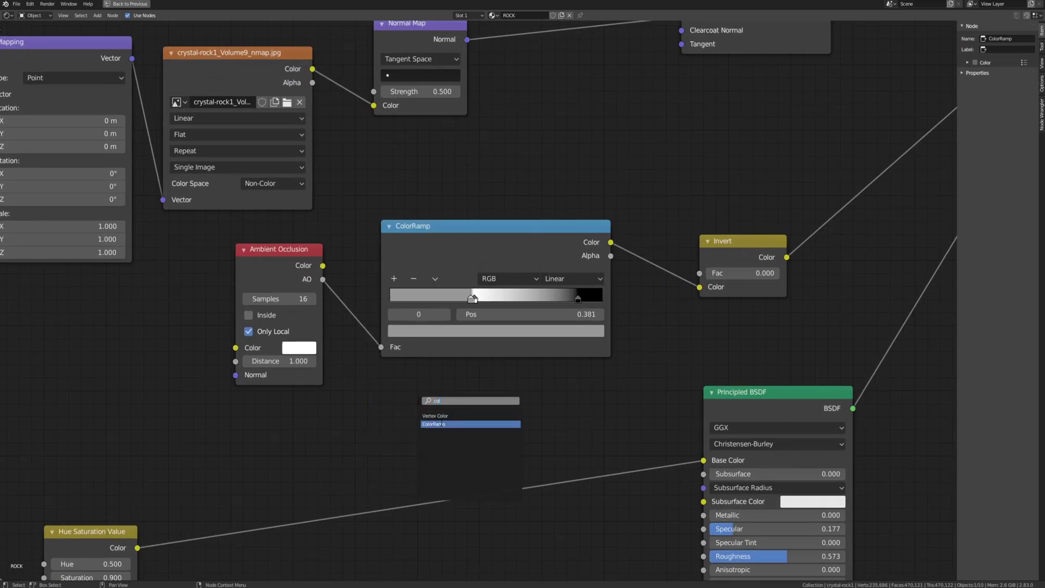
click(436, 424)
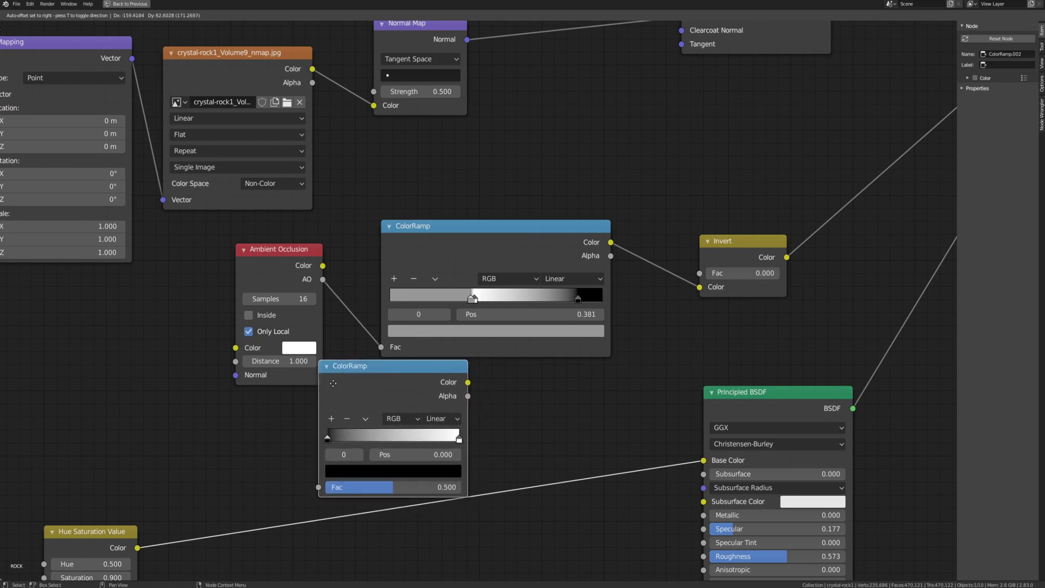
click(40, 348)
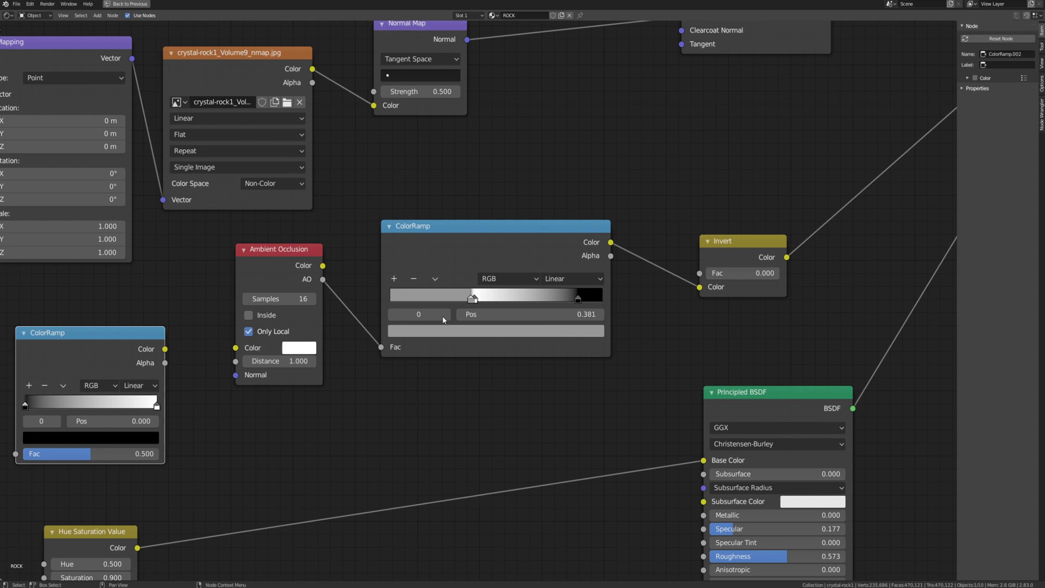
drag(128, 335, 139, 329)
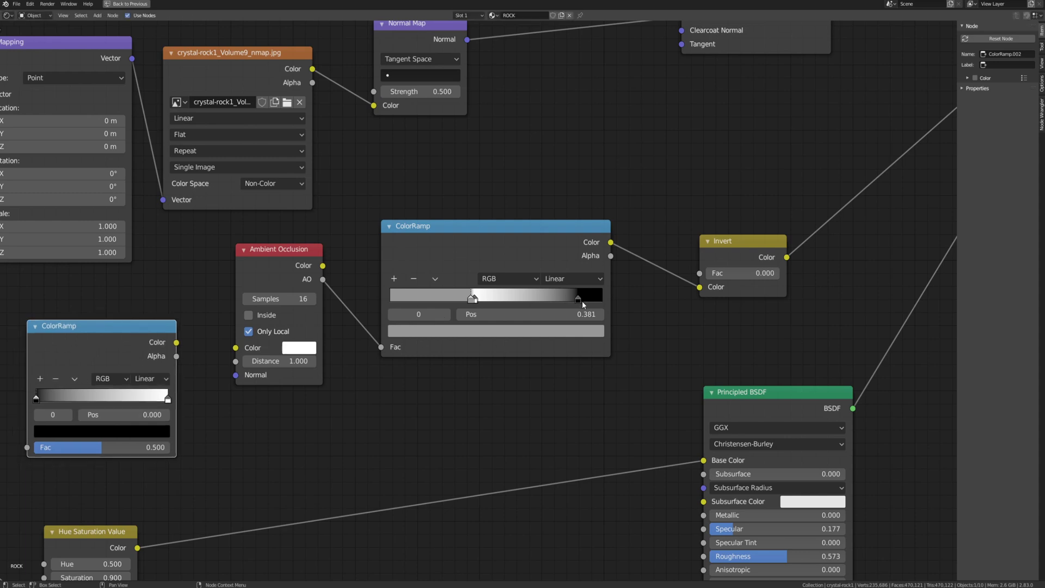
Step: Select the black stop of the Ambient Occlusion ColorRamp and delete the spare ColorRamp node
click(578, 298)
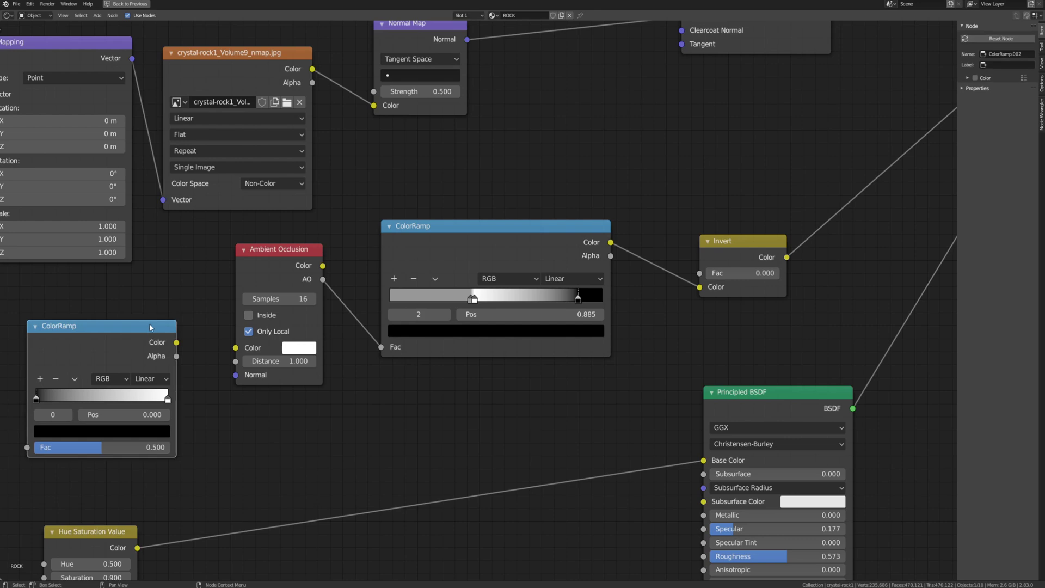
key(x)
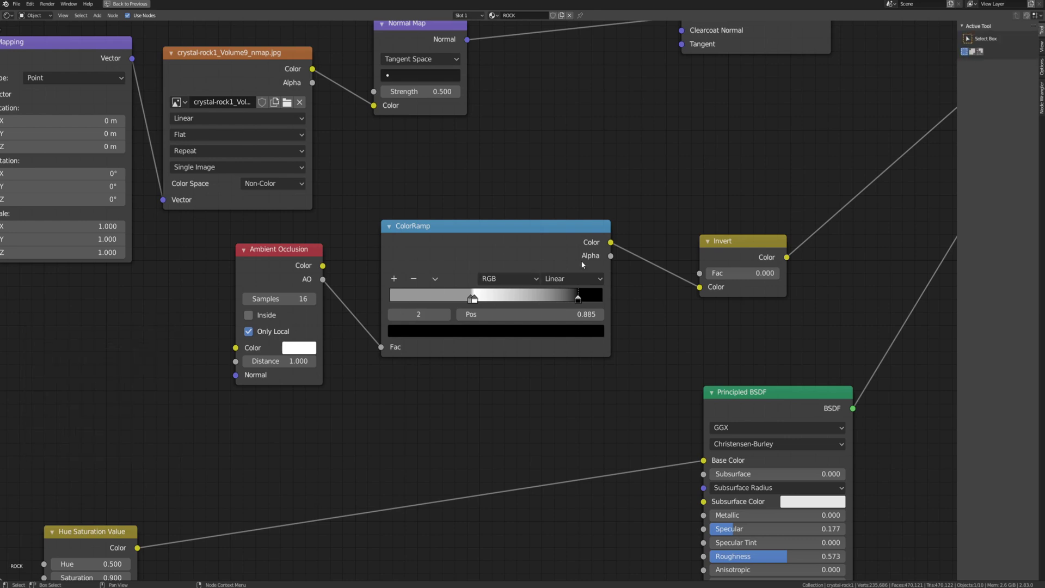
Step: Connect the Ambient Occlusion ColorRamp's Color output directly to the Mix Shader's Fac input, bypassing the Invert node, and select the Invert node
scroll(582, 265, down, 1)
middle_drag(598, 148, 550, 270)
scroll(548, 269, down, 8)
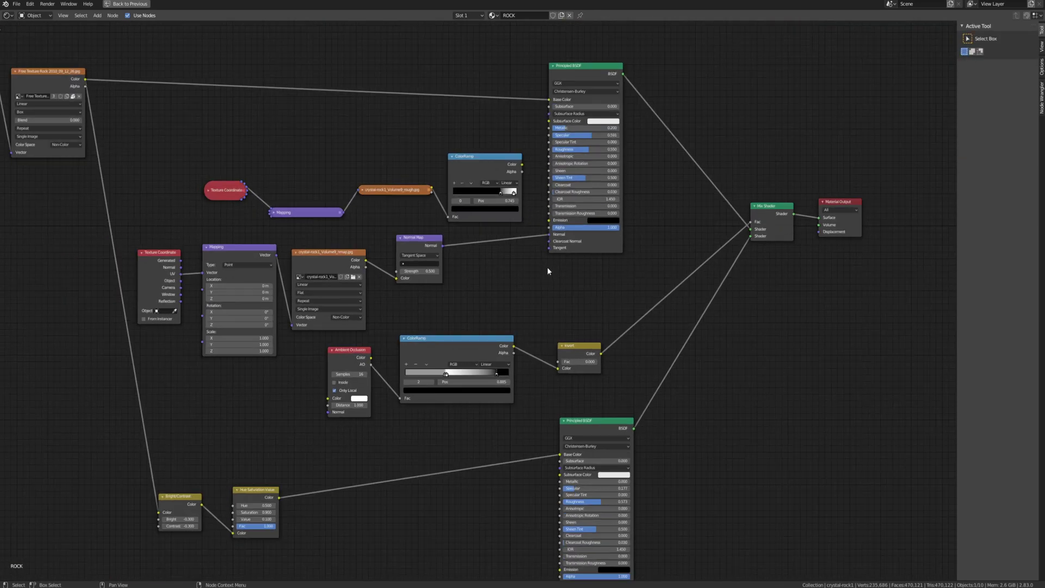
middle_drag(639, 199, 647, 165)
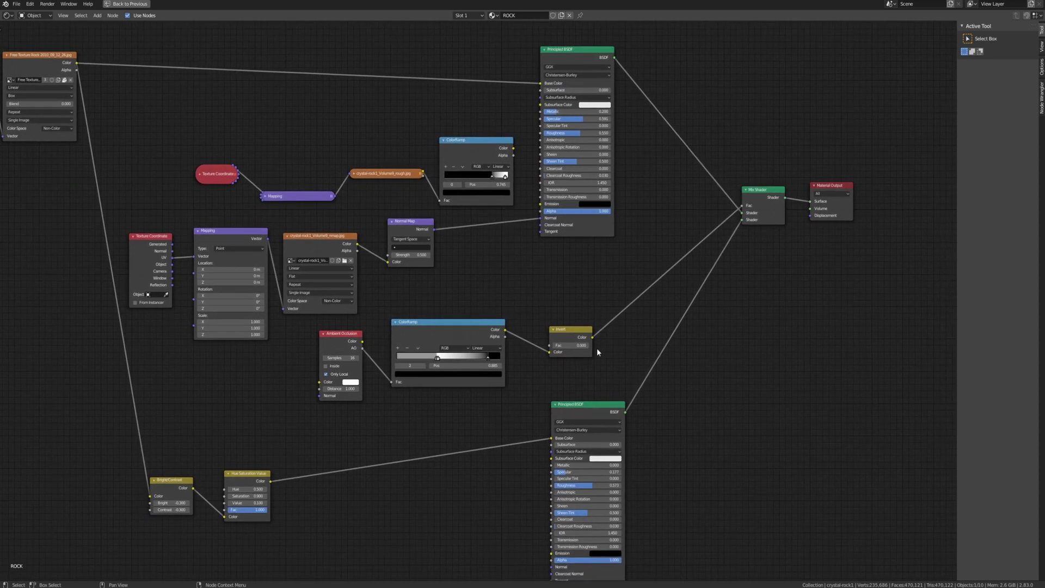
drag(549, 356, 741, 209)
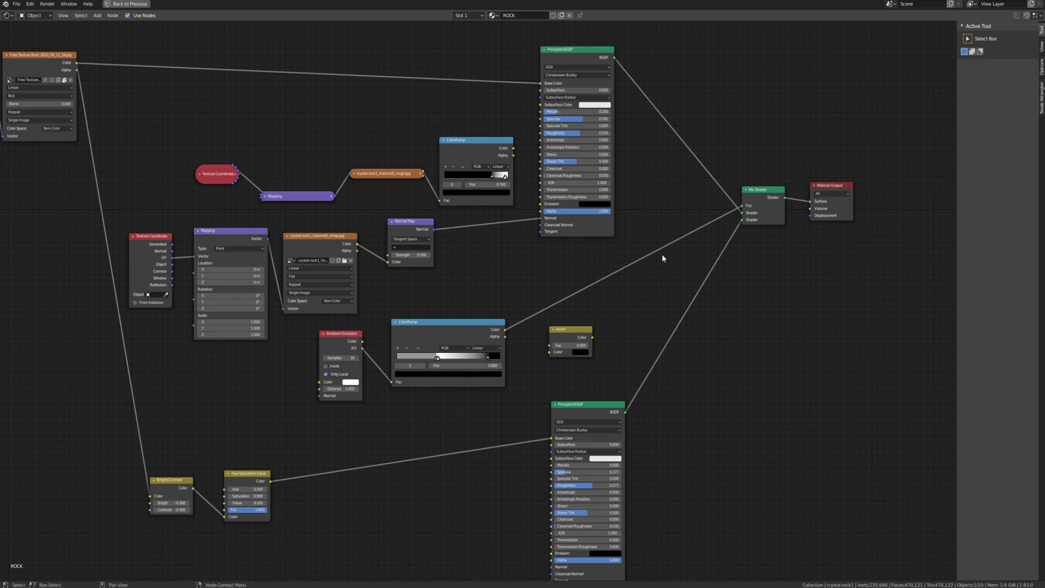
click(583, 329)
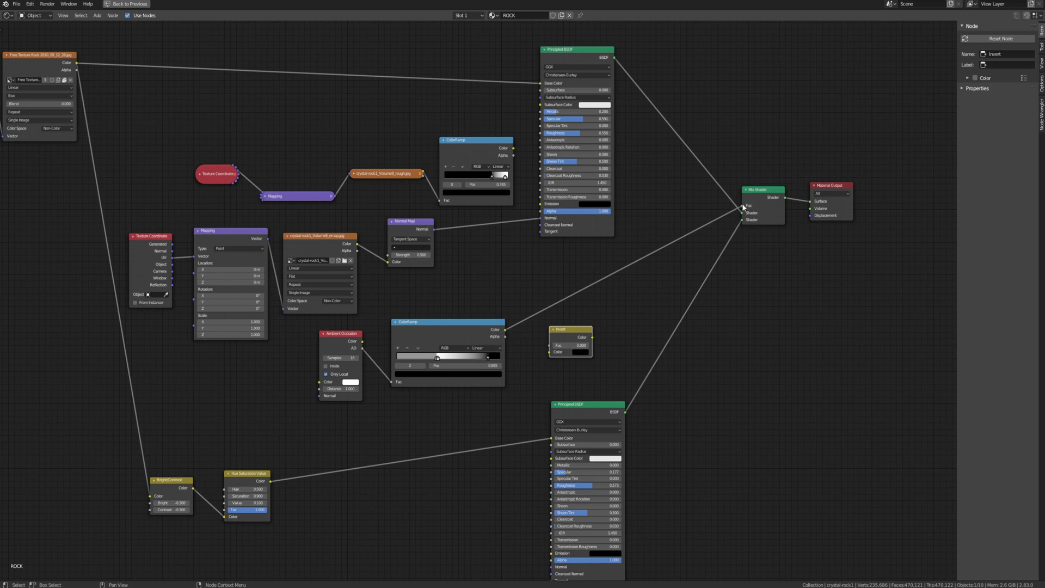
Step: Restore the full workspace layout from the maximized shader editor and enlarge the rendered viewport above it
middle_drag(835, 240, 856, 230)
scroll(828, 259, down, 4)
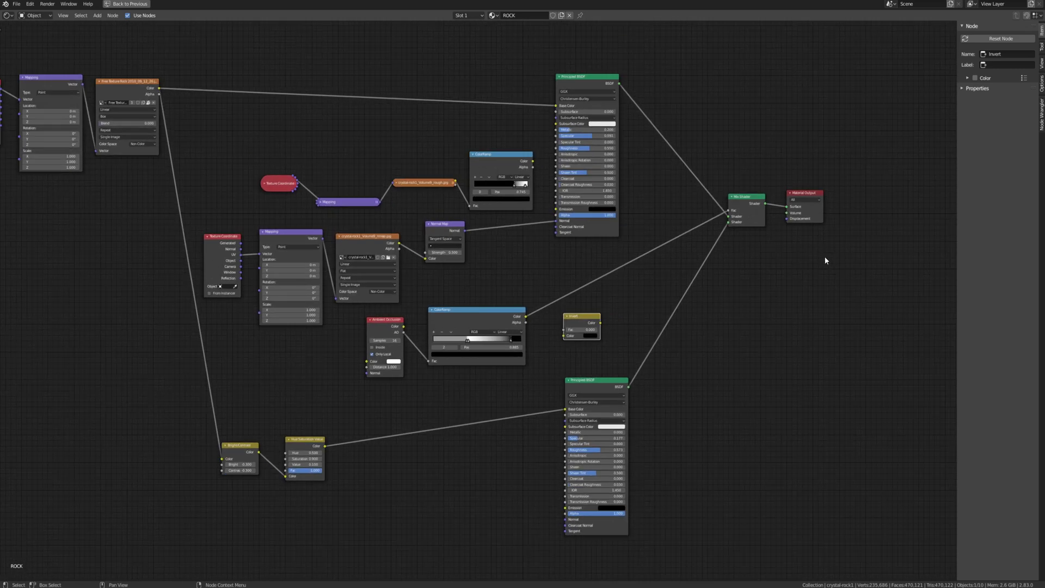
middle_drag(809, 266, 833, 266)
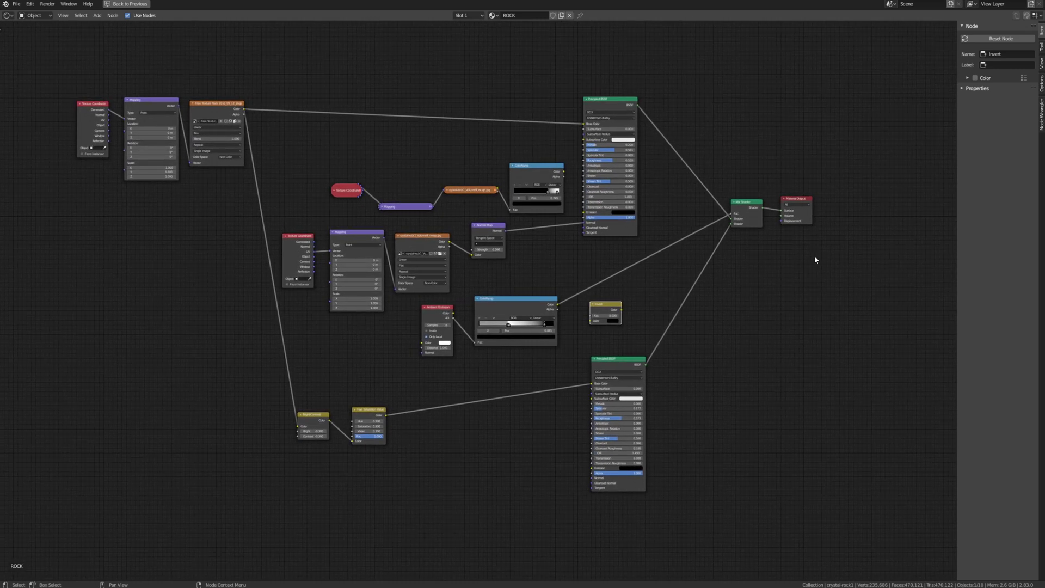
key(ctrl+space)
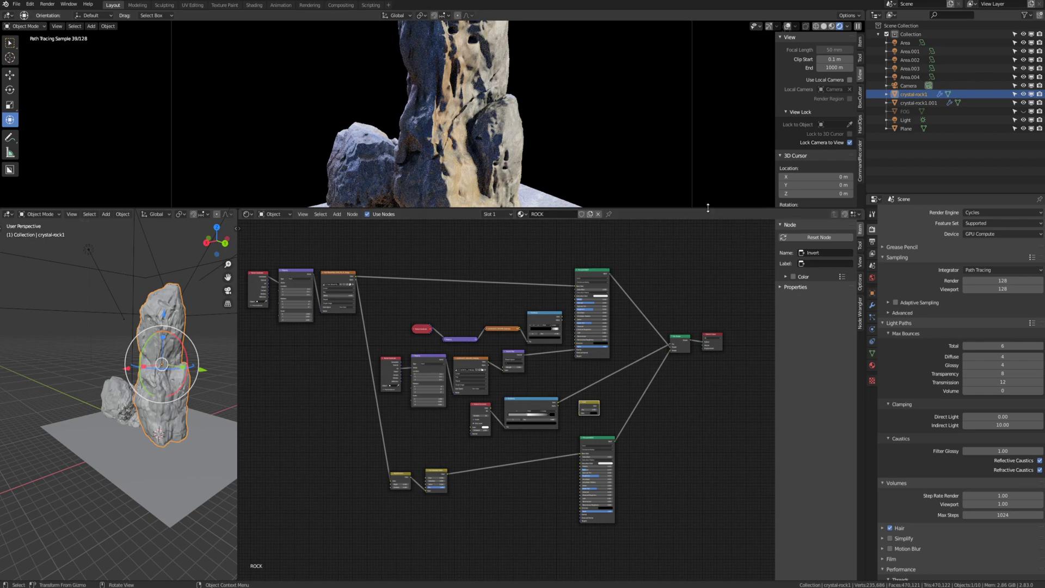
drag(711, 209, 699, 392)
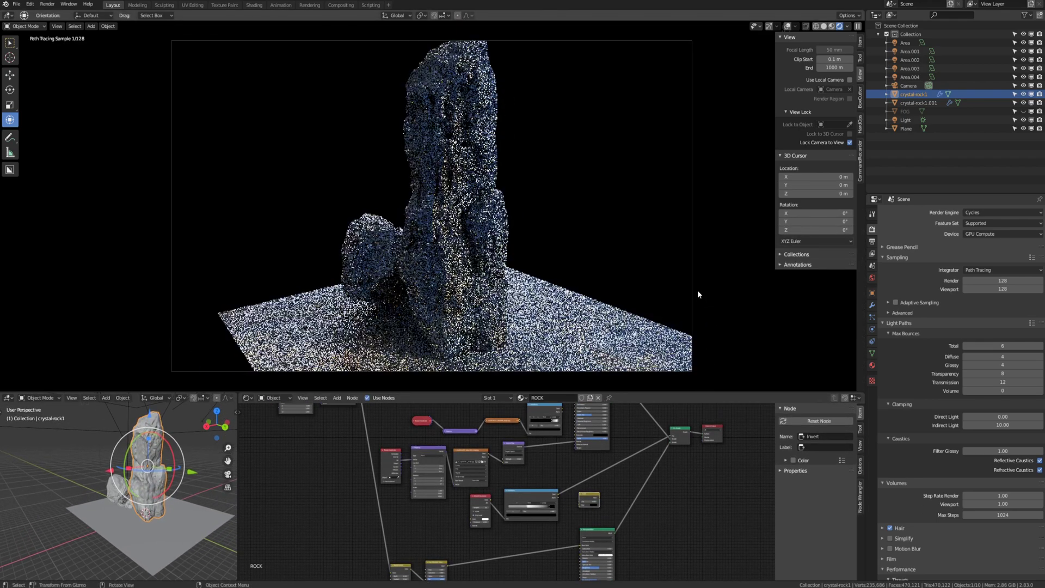
Step: Inspect the rendered rock from several angles and distances, and look over the node tree
scroll(473, 169, down, 1)
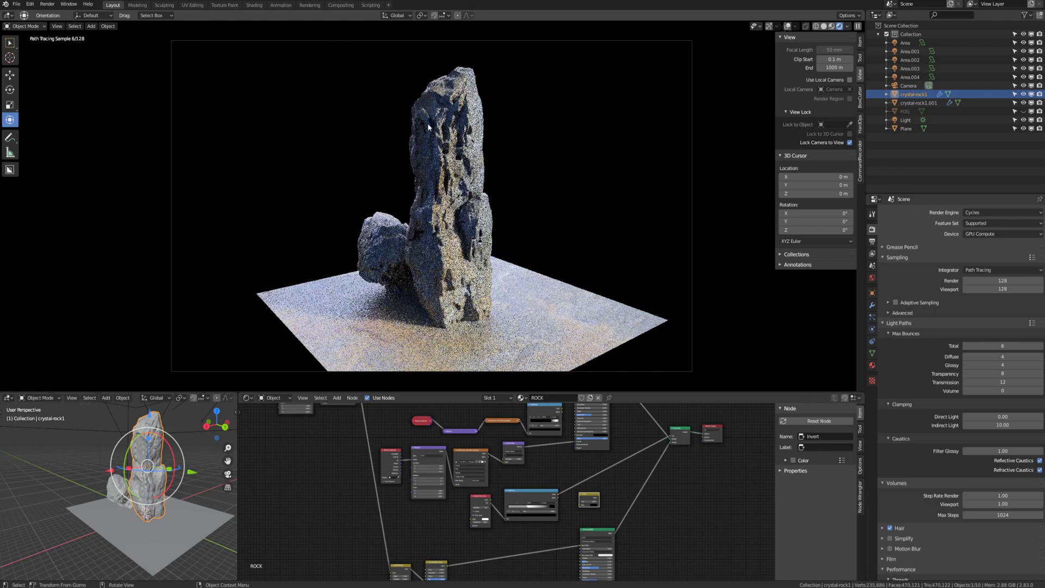
middle_drag(427, 123, 504, 248)
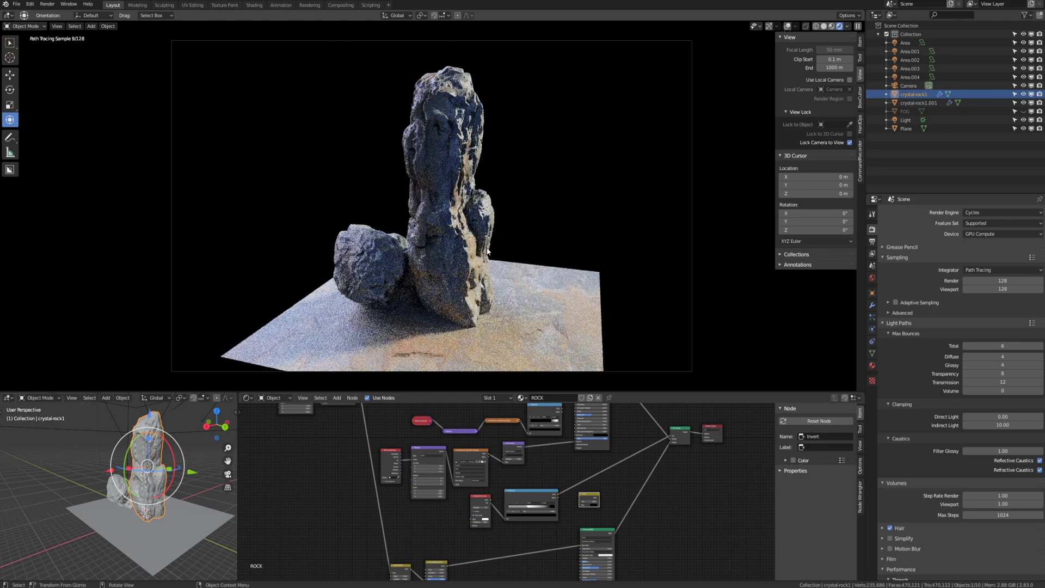
scroll(511, 251, up, 6)
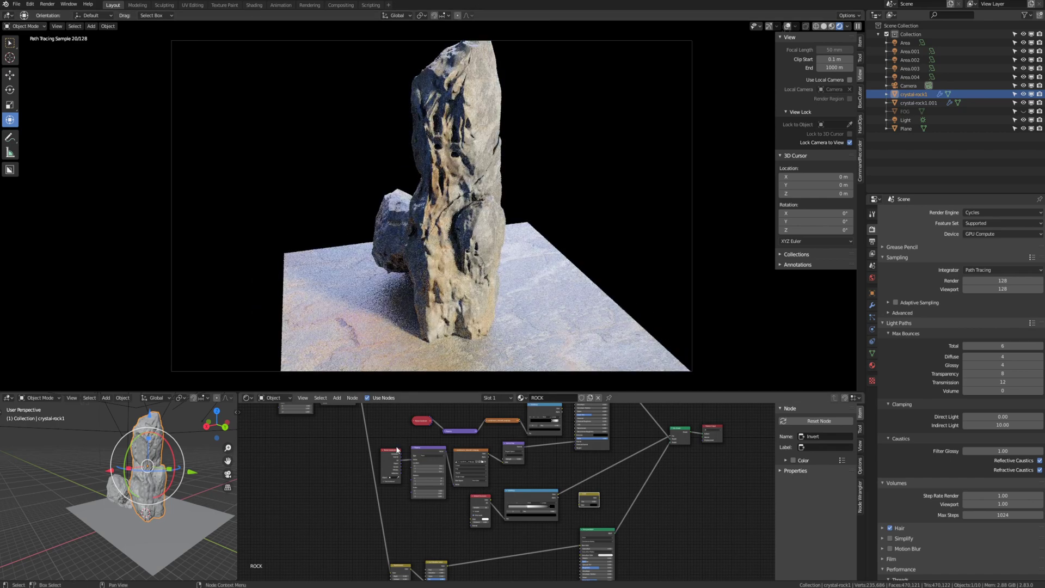
middle_drag(410, 305, 504, 289)
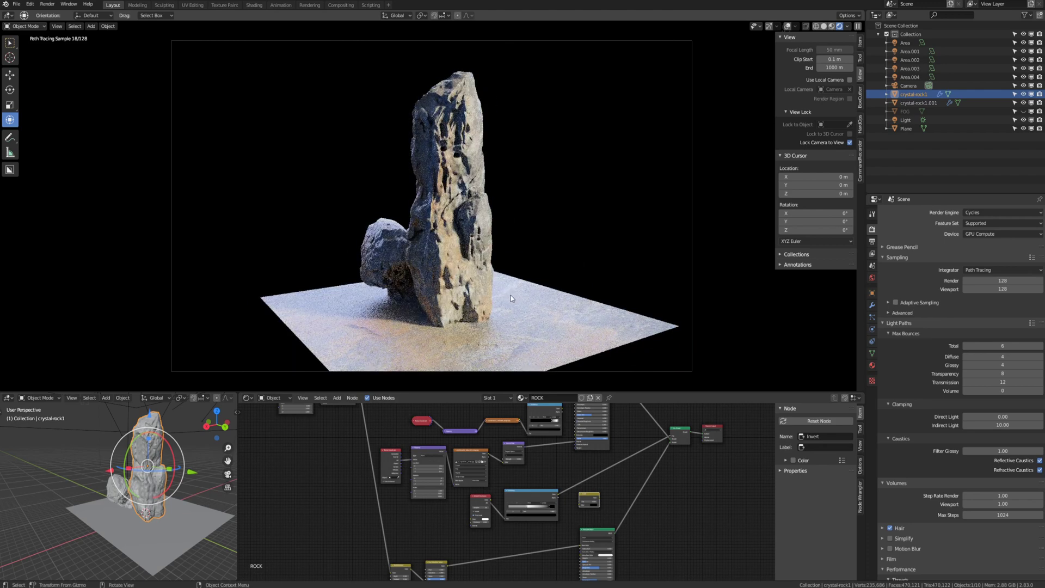
scroll(345, 484, down, 2)
middle_drag(353, 464, 375, 472)
scroll(380, 473, down, 2)
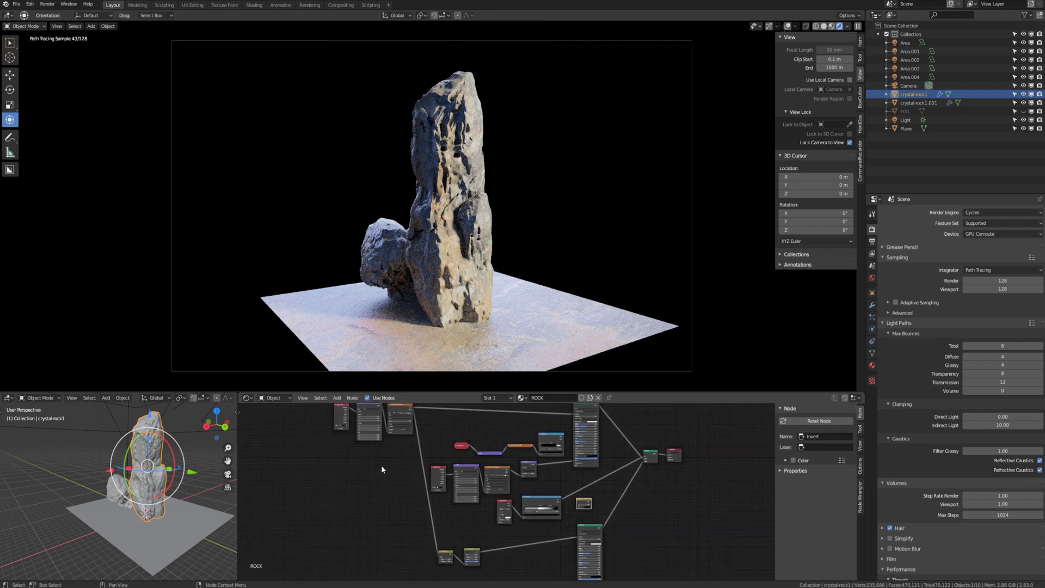